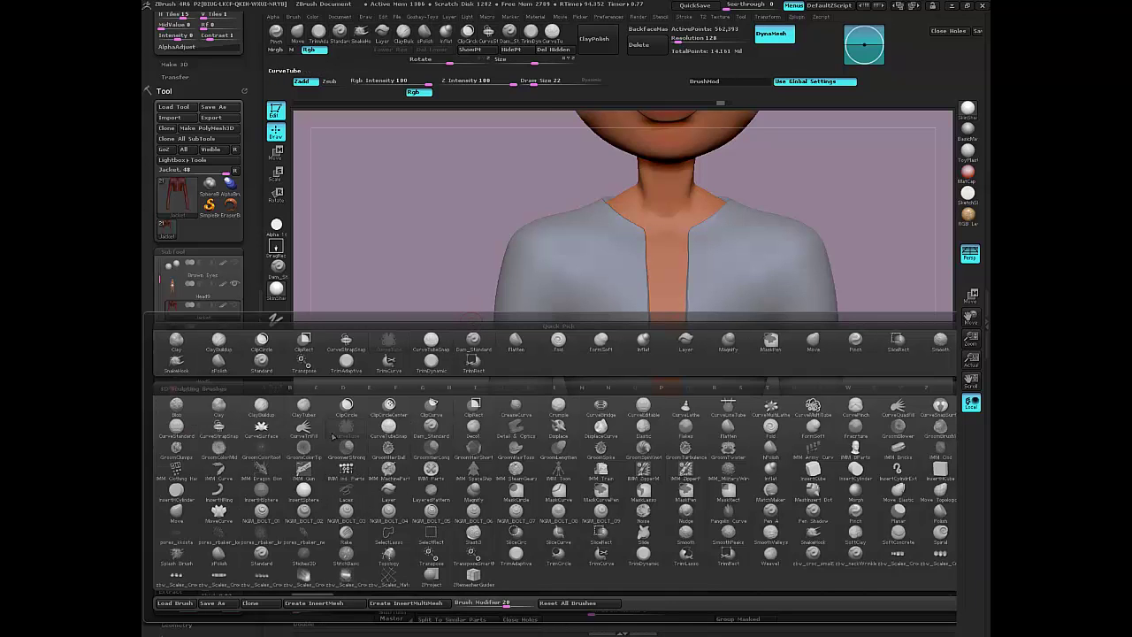
- Switch to the CurveTubeSnap brush and try a tube along the jacket's front opening, undoing that test tube
{"action": "left_click", "coordinate": [387, 429]}
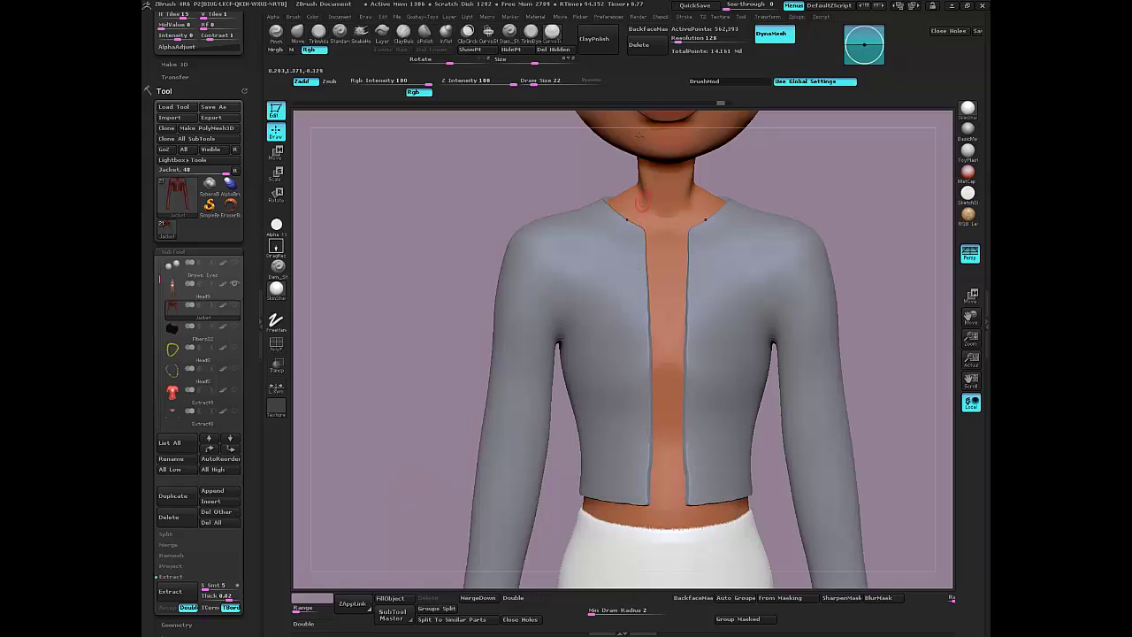
{"action": "left_click_drag", "start_coordinate": [641, 230], "coordinate": [645, 220]}
{"action": "left_click_drag", "start_coordinate": [644, 502], "coordinate": [644, 500]}
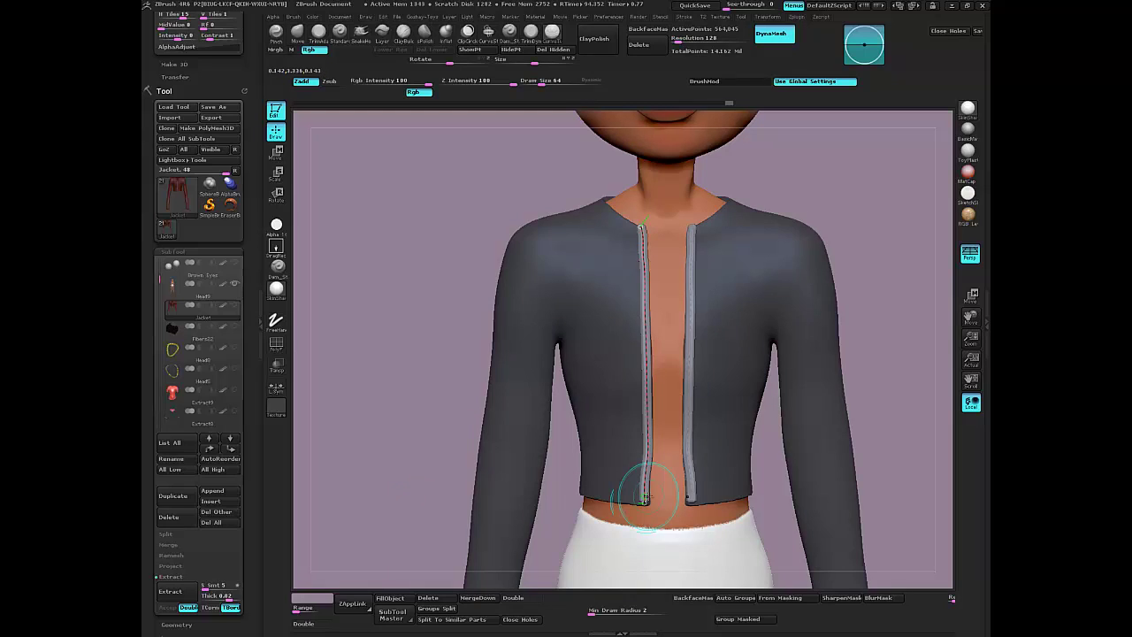
{"action": "mouse_move", "coordinate": [429, 247]}
{"action": "left_mouse_down"}
{"action": "mouse_move", "coordinate": [457, 242]}
{"action": "mouse_move", "coordinate": [417, 253]}
{"action": "left_mouse_up"}
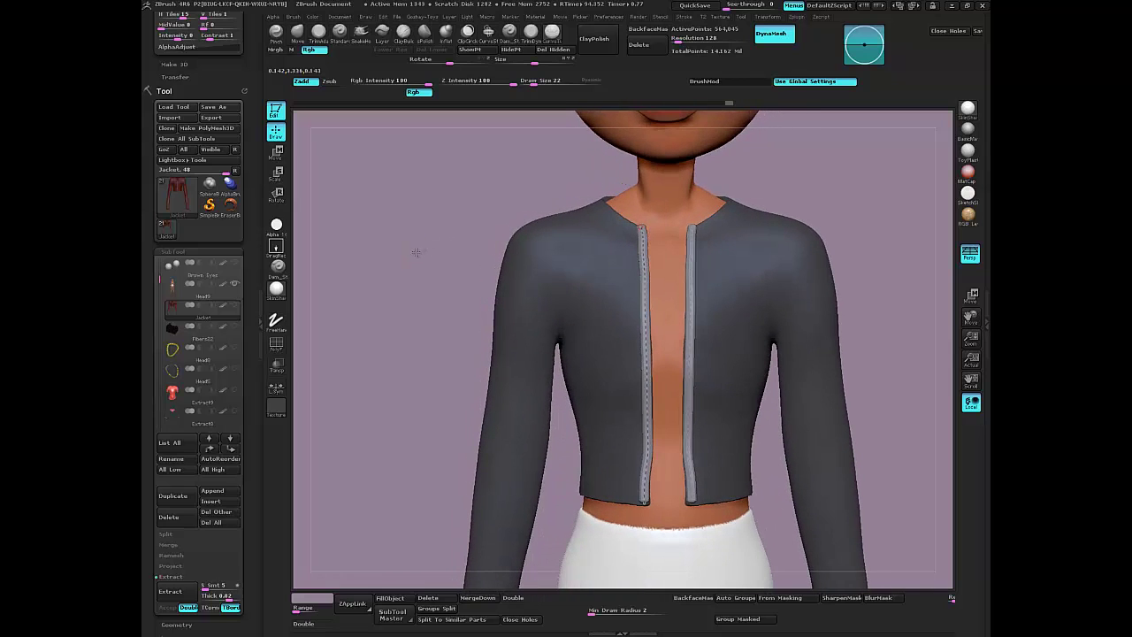
{"action": "key", "text": "ctrl+z"}
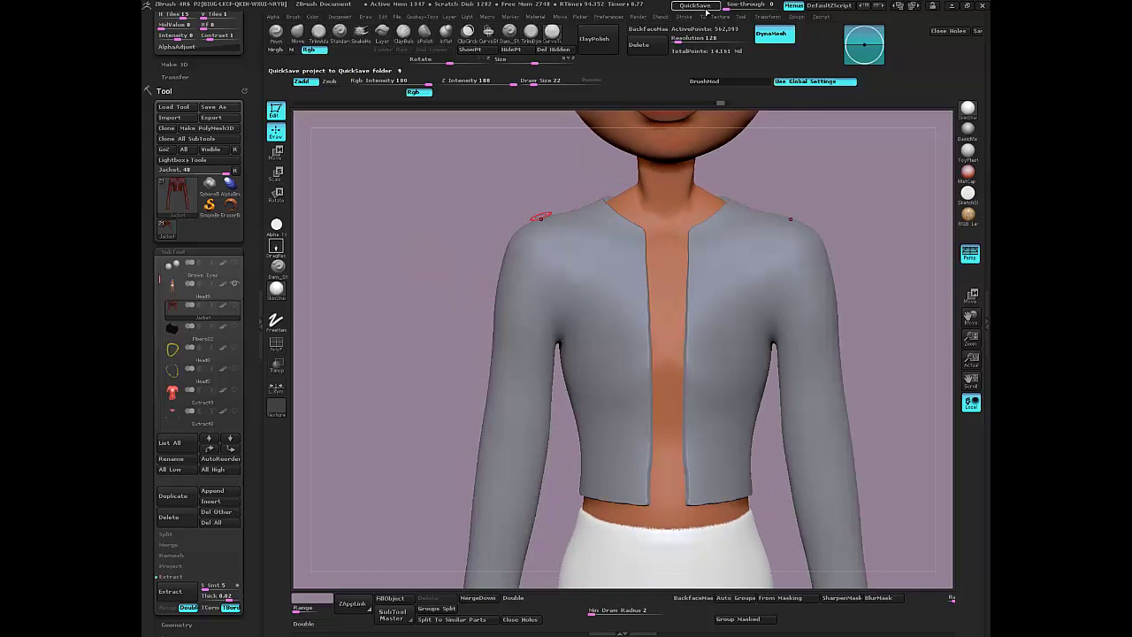
- Set the brush stroke to FreeHand and enable LazyMouse for steadier curve drawing
{"action": "left_click", "coordinate": [691, 16]}
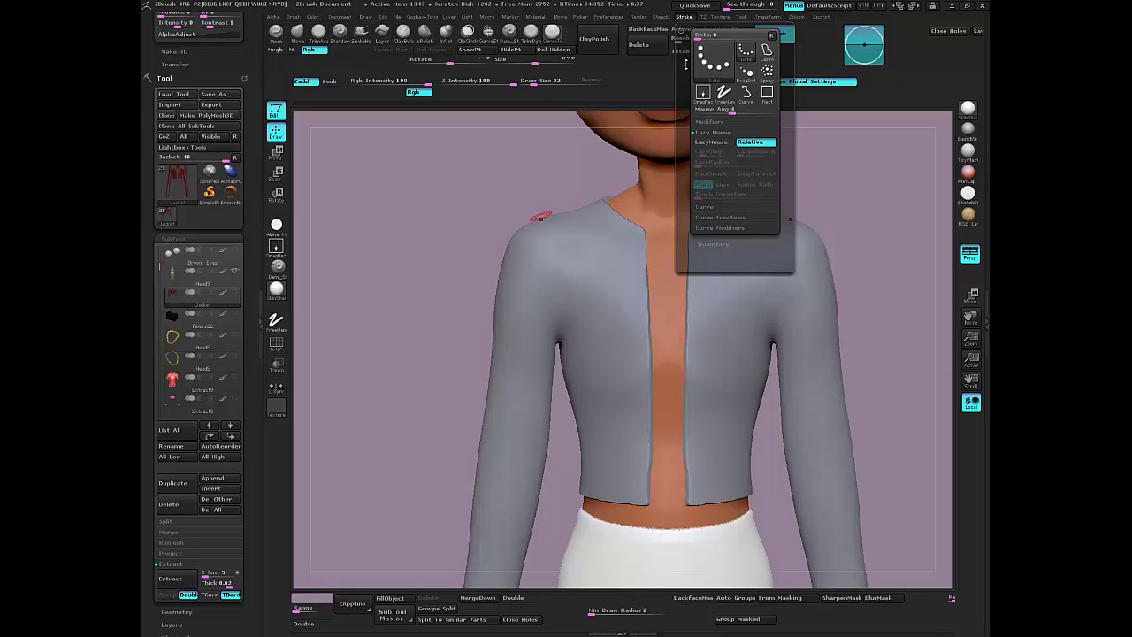
{"action": "left_click", "coordinate": [724, 93]}
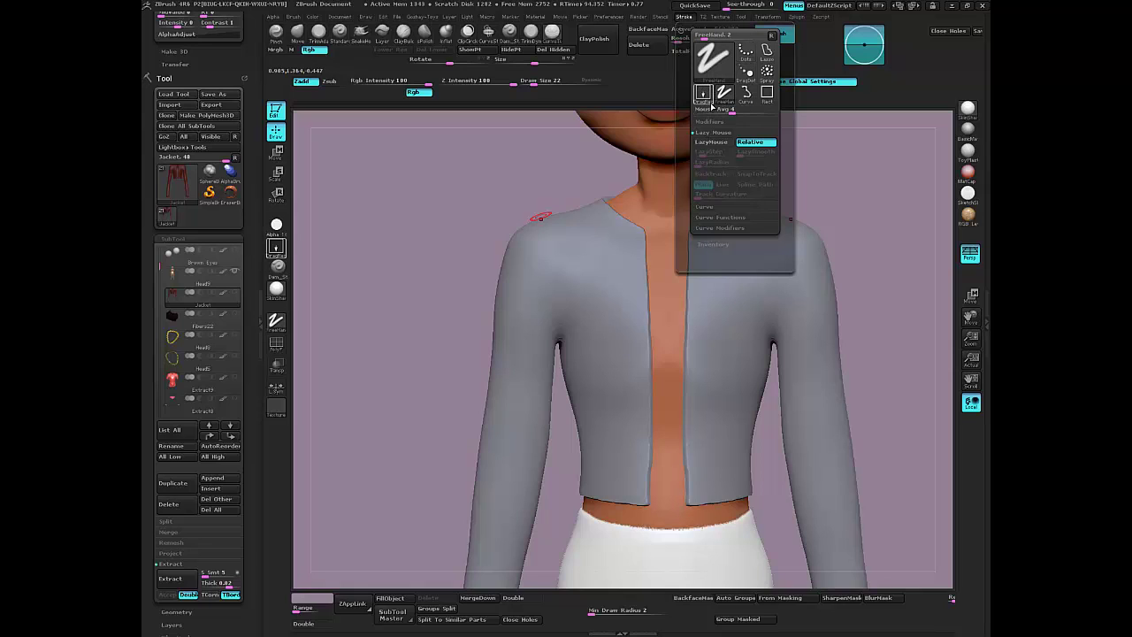
{"action": "left_click", "coordinate": [712, 107]}
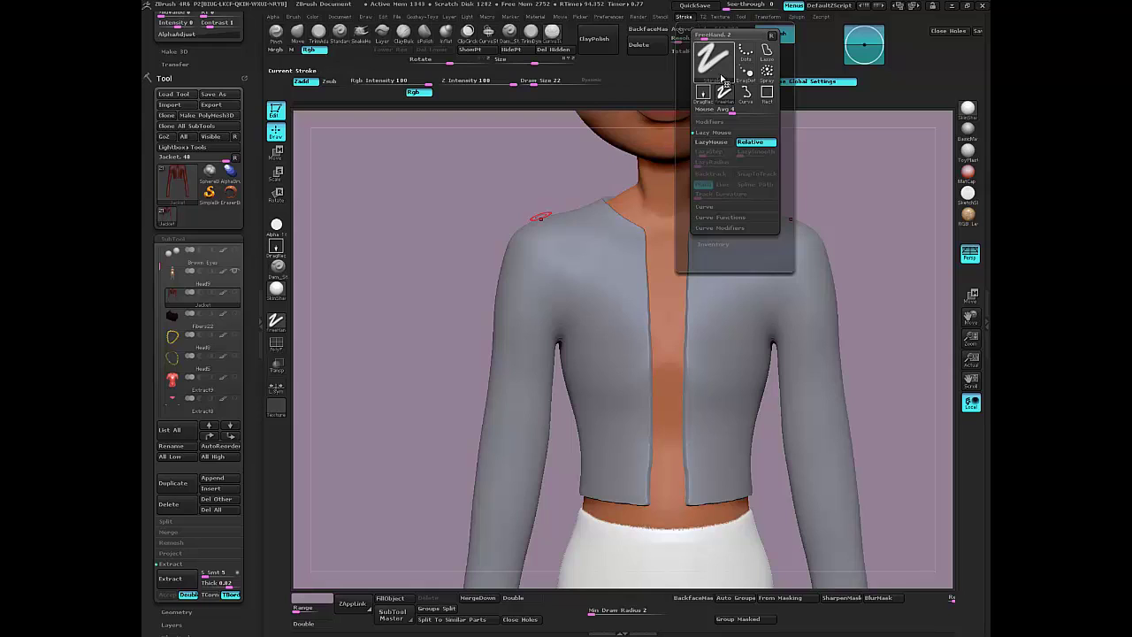
{"action": "left_click", "coordinate": [709, 143]}
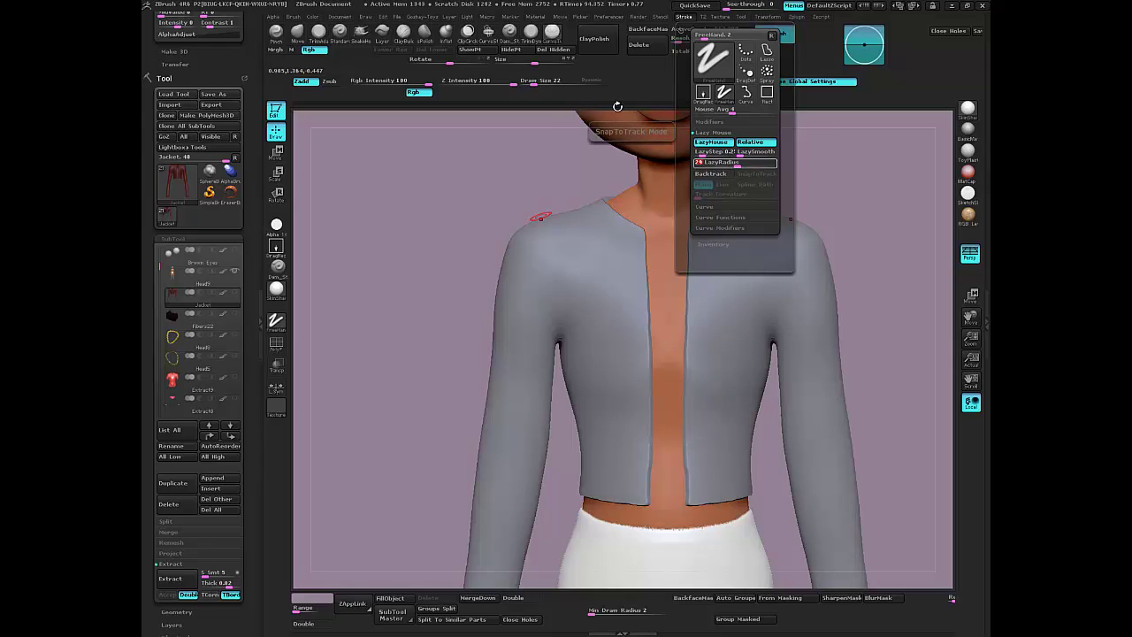
- Try to draw one curve from the shoulder end of the neckline down the jacket's front edge to the hem
{"action": "left_click", "coordinate": [604, 201]}
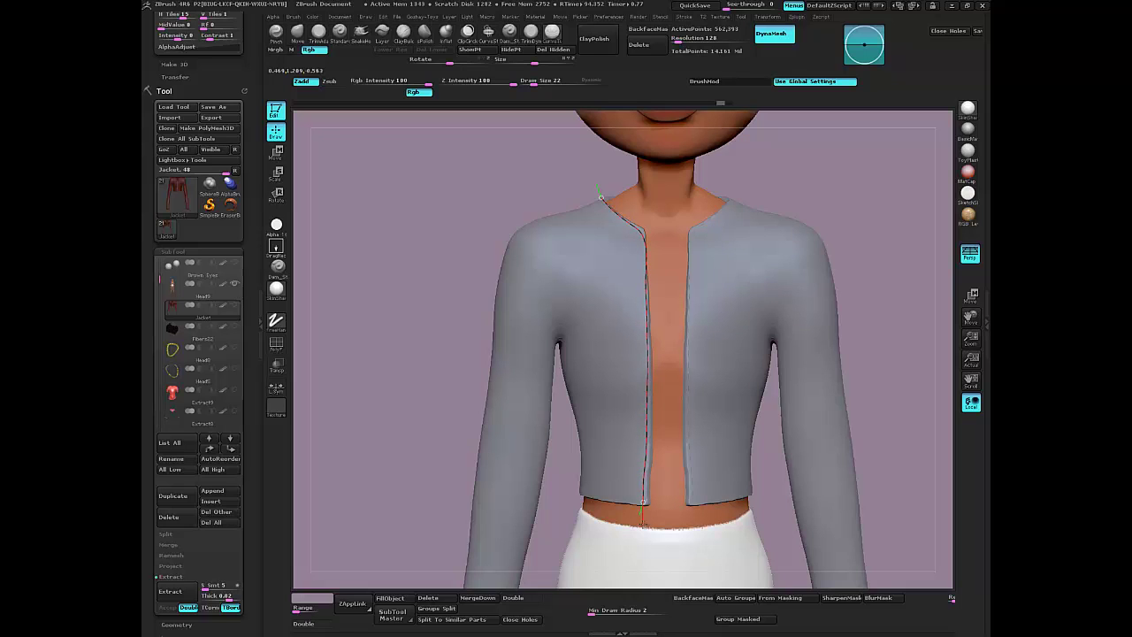
{"action": "left_click_drag", "start_coordinate": [643, 528], "coordinate": [645, 523]}
{"action": "mouse_move", "coordinate": [404, 313]}
{"action": "left_mouse_down"}
{"action": "mouse_move", "coordinate": [440, 321]}
{"action": "mouse_move", "coordinate": [396, 333]}
{"action": "left_mouse_up"}
{"action": "left_click_drag", "start_coordinate": [459, 197], "coordinate": [588, 152]}
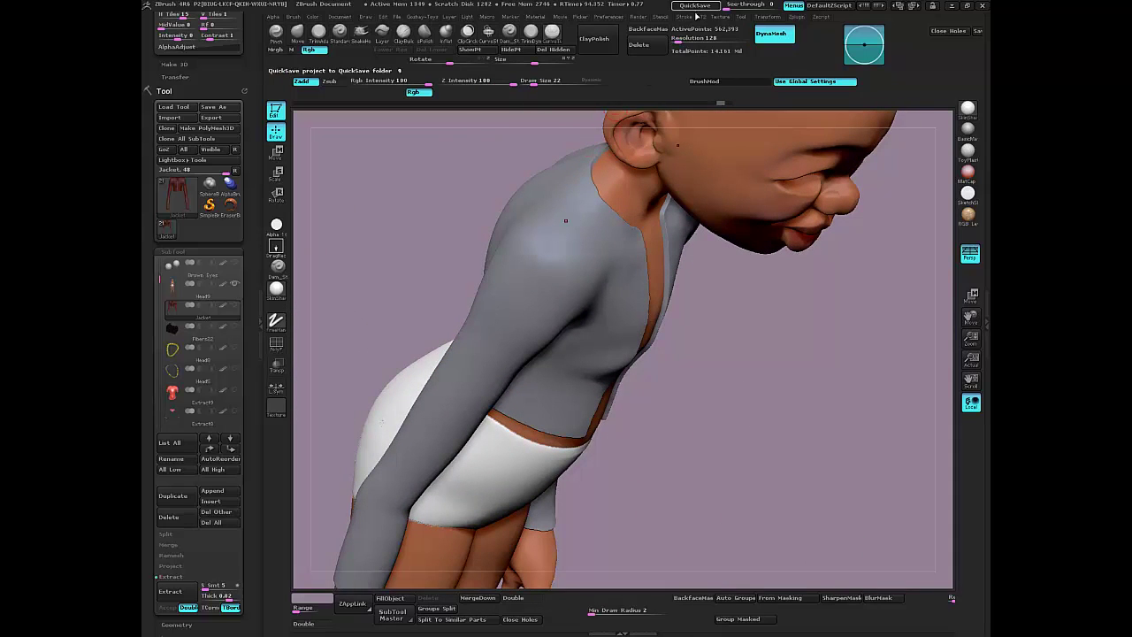
- Draw a mirrored tube around the jacket's neckline from the back of the neck and extend it down the front edge to the hem
{"action": "left_click", "coordinate": [685, 17]}
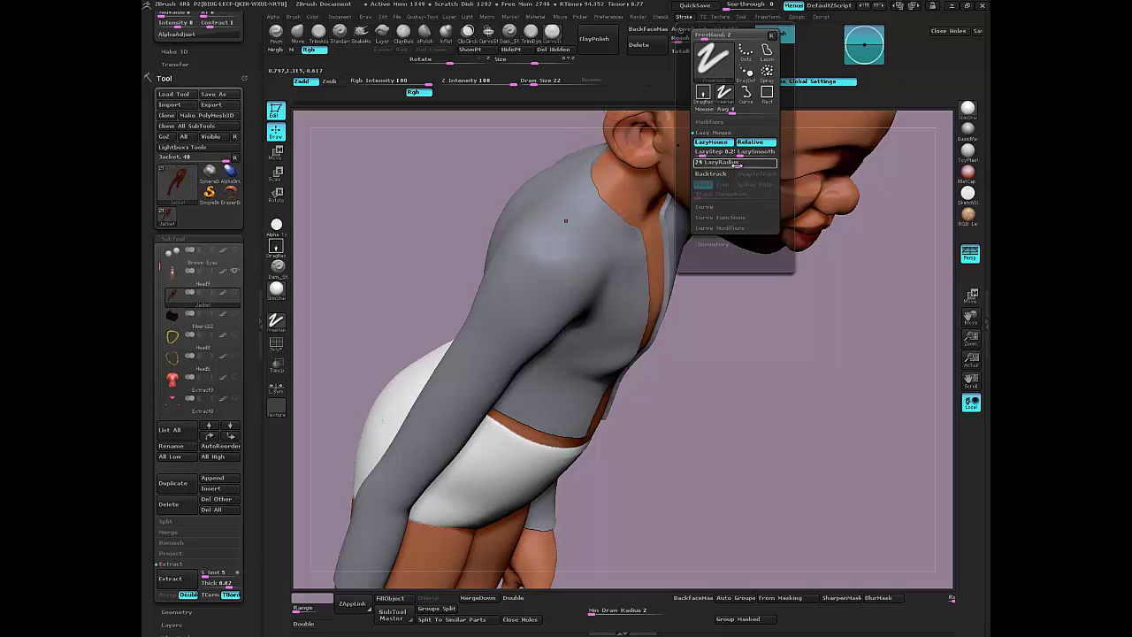
{"action": "mouse_move", "coordinate": [495, 164]}
{"action": "left_mouse_down"}
{"action": "mouse_move", "coordinate": [569, 160]}
{"action": "mouse_move", "coordinate": [536, 158]}
{"action": "mouse_move", "coordinate": [571, 151]}
{"action": "left_mouse_up"}
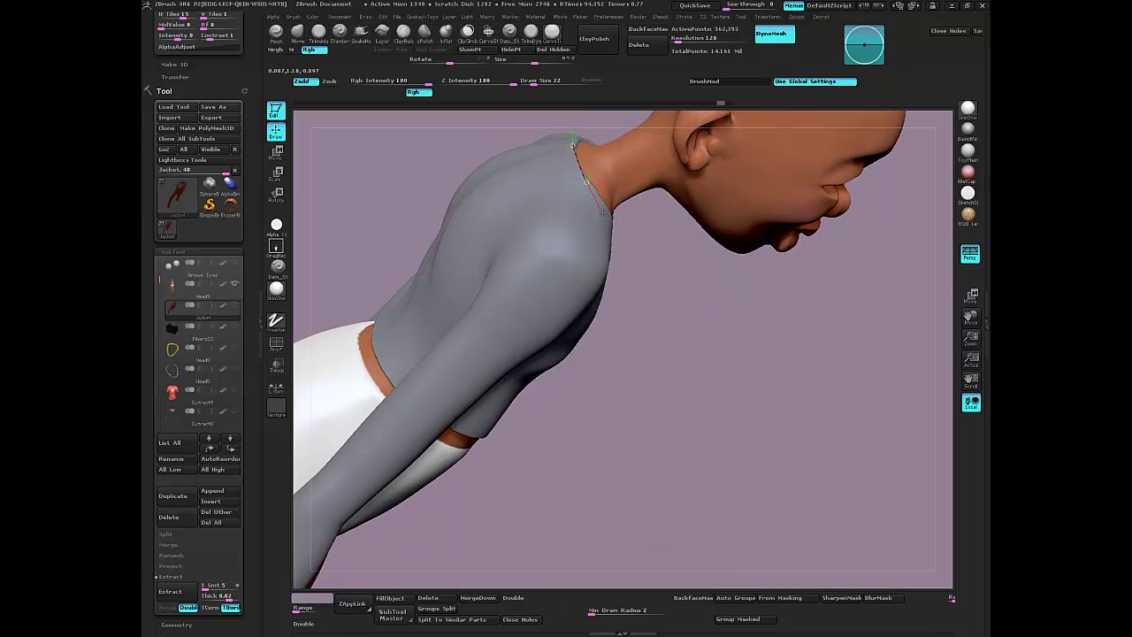
{"action": "left_click_drag", "start_coordinate": [624, 230], "coordinate": [627, 232], "text": "ctrl+shift"}
{"action": "left_click_drag", "start_coordinate": [686, 392], "coordinate": [376, 434]}
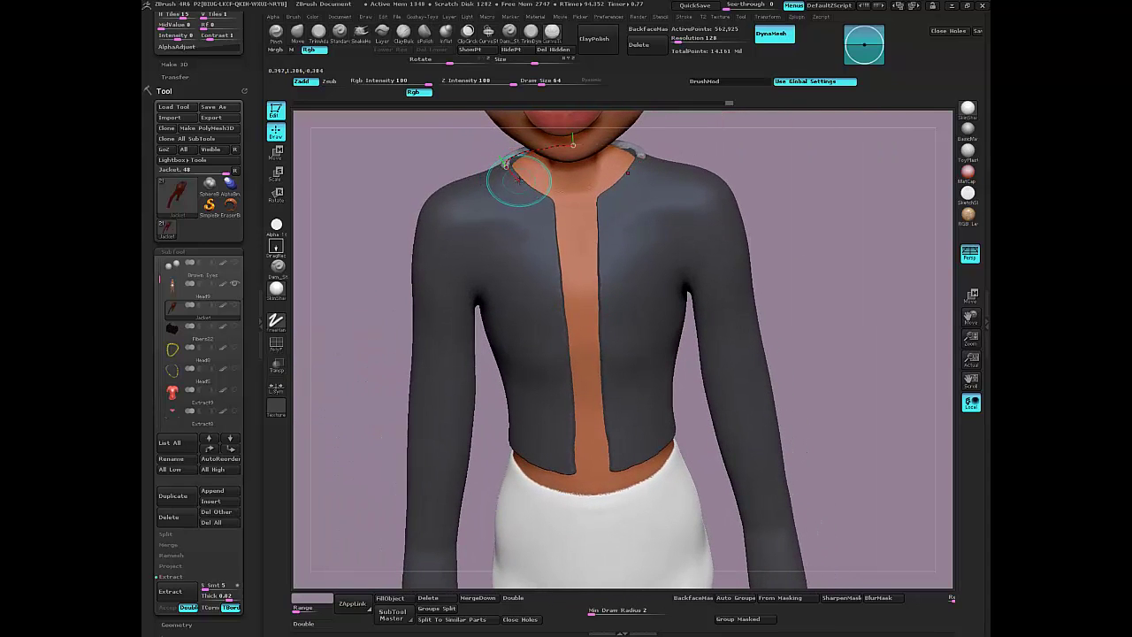
{"action": "left_click_drag", "start_coordinate": [517, 180], "coordinate": [526, 188]}
{"action": "left_click_drag", "start_coordinate": [575, 221], "coordinate": [553, 237]}
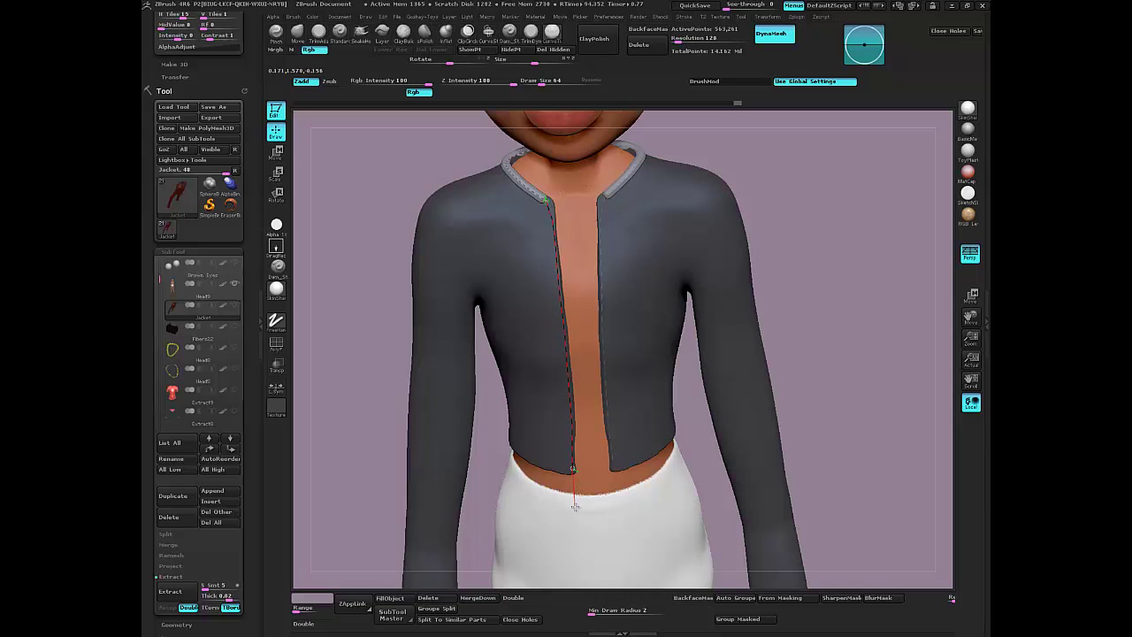
{"action": "left_click_drag", "start_coordinate": [577, 494], "coordinate": [577, 496]}
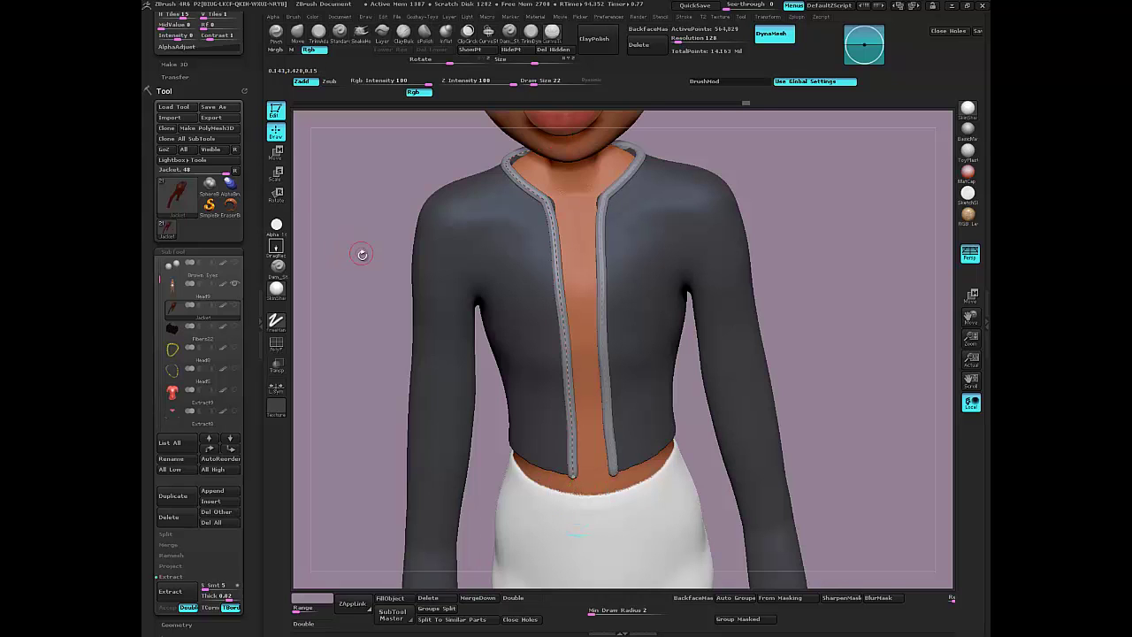
- Try adjusting the lower end of the front trim tube at the jacket's hem with a smaller brush
{"action": "mouse_move", "coordinate": [359, 251]}
{"action": "left_mouse_down"}
{"action": "mouse_move", "coordinate": [385, 254]}
{"action": "mouse_move", "coordinate": [375, 256]}
{"action": "left_mouse_up"}
{"action": "key", "text": "bracketleft"}
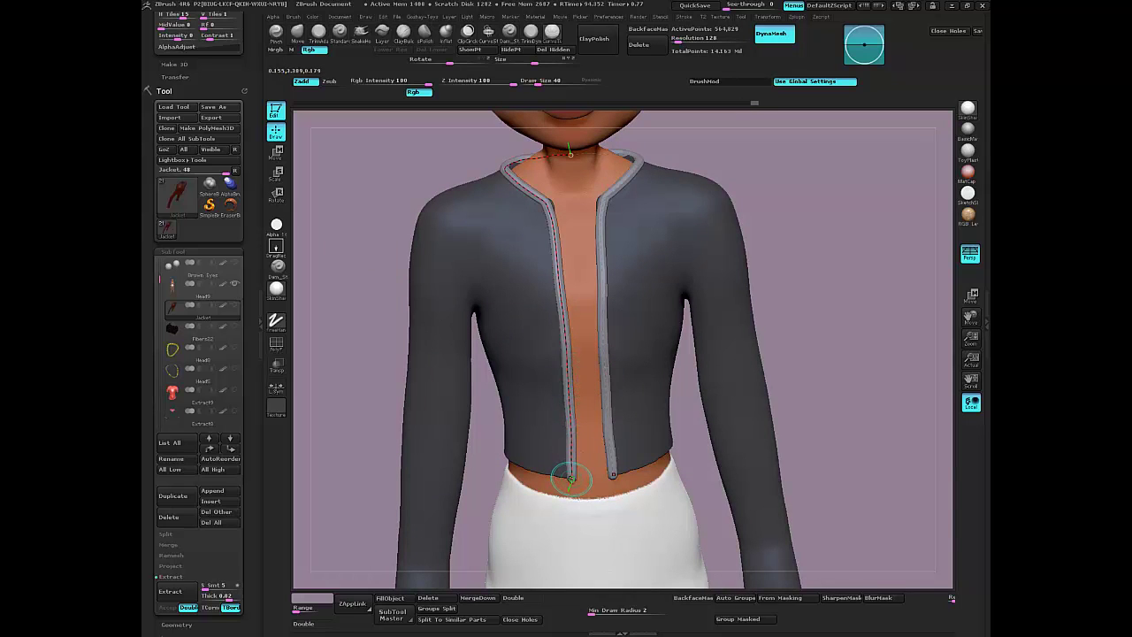
{"action": "left_click_drag", "start_coordinate": [571, 468], "coordinate": [379, 184]}
{"action": "key", "text": "ctrl+z"}
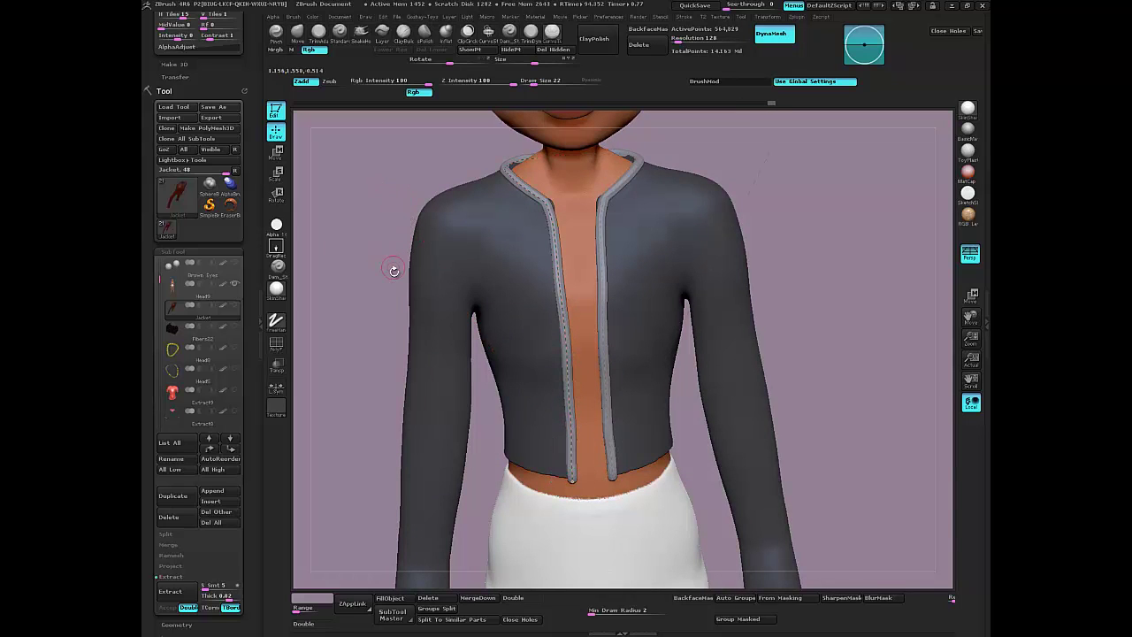
{"action": "key", "text": "bracketleft"}
{"action": "key", "text": "bracketleft"}
- Try adjusting the trim tube's end at the back of the collar with a larger brush and undo it
{"action": "left_click_drag", "start_coordinate": [370, 259], "coordinate": [436, 301]}
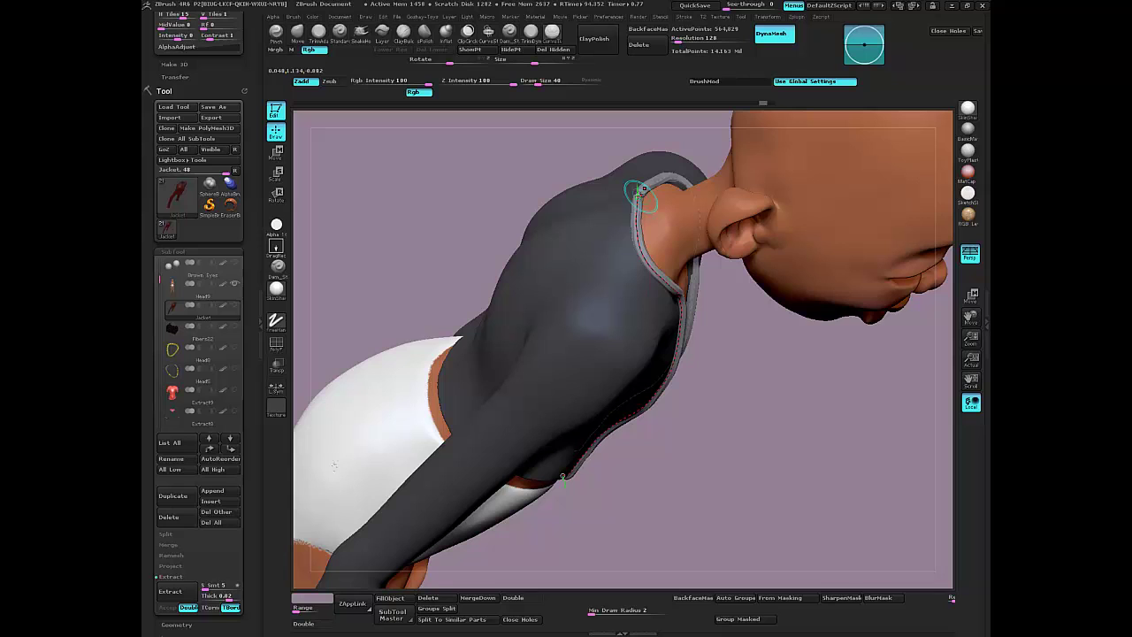
{"action": "key", "text": "bracketright"}
{"action": "key", "text": "bracketright"}
{"action": "left_click", "coordinate": [638, 192]}
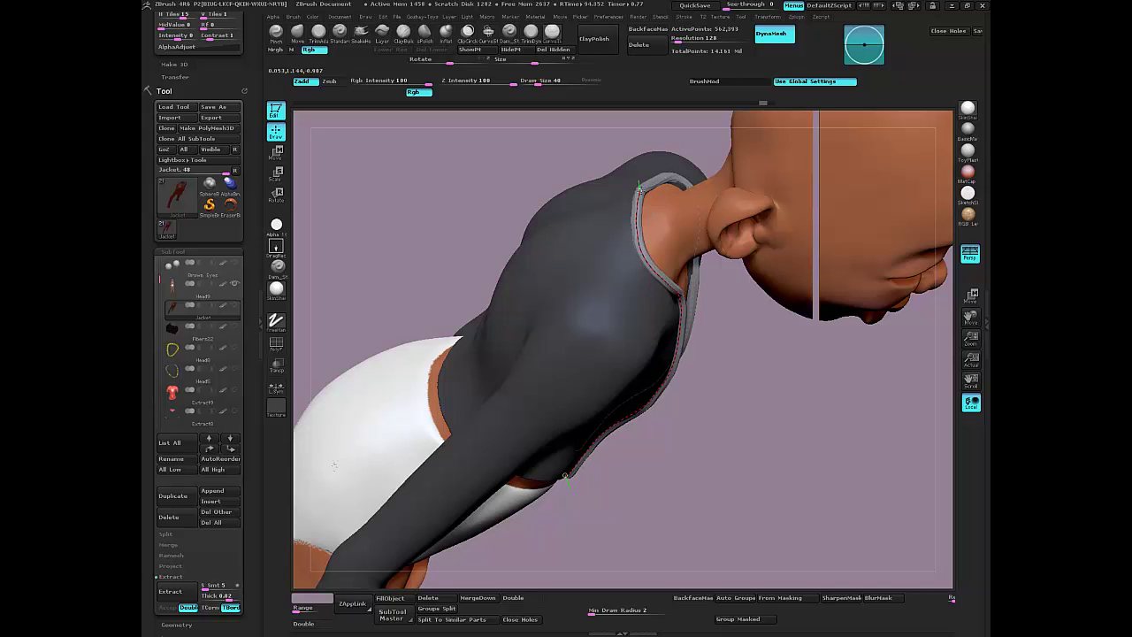
{"action": "key", "text": "ctrl+z"}
{"action": "mouse_move", "coordinate": [472, 205]}
{"action": "left_mouse_down"}
{"action": "mouse_move", "coordinate": [416, 164]}
{"action": "mouse_move", "coordinate": [452, 199]}
{"action": "left_mouse_up"}
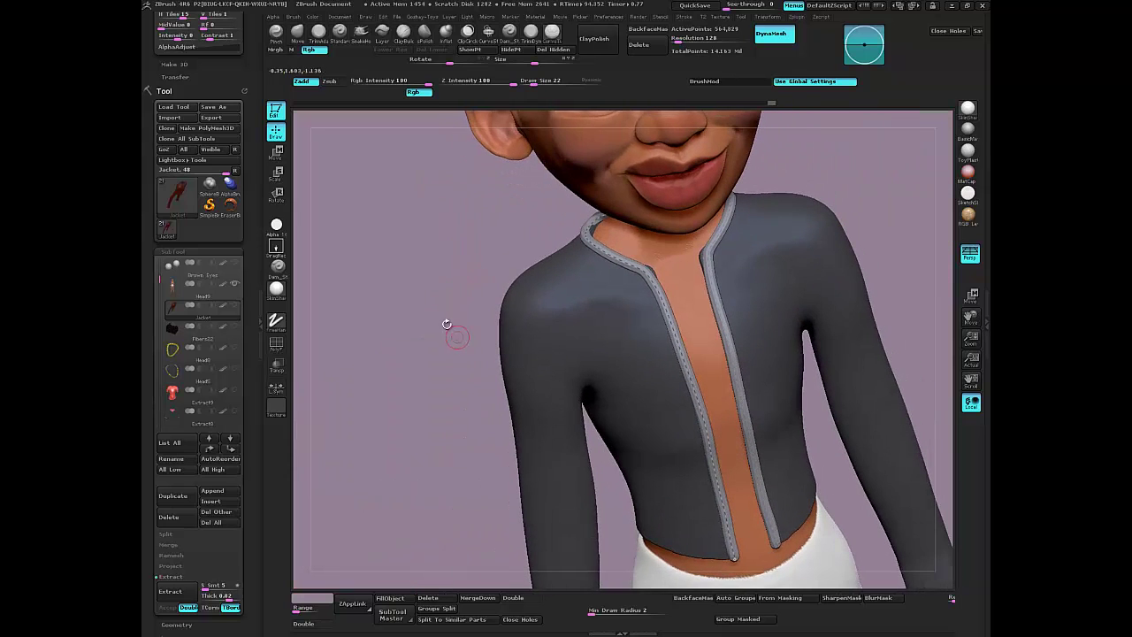
{"action": "left_click_drag", "start_coordinate": [447, 324], "coordinate": [425, 334], "text": "shift"}
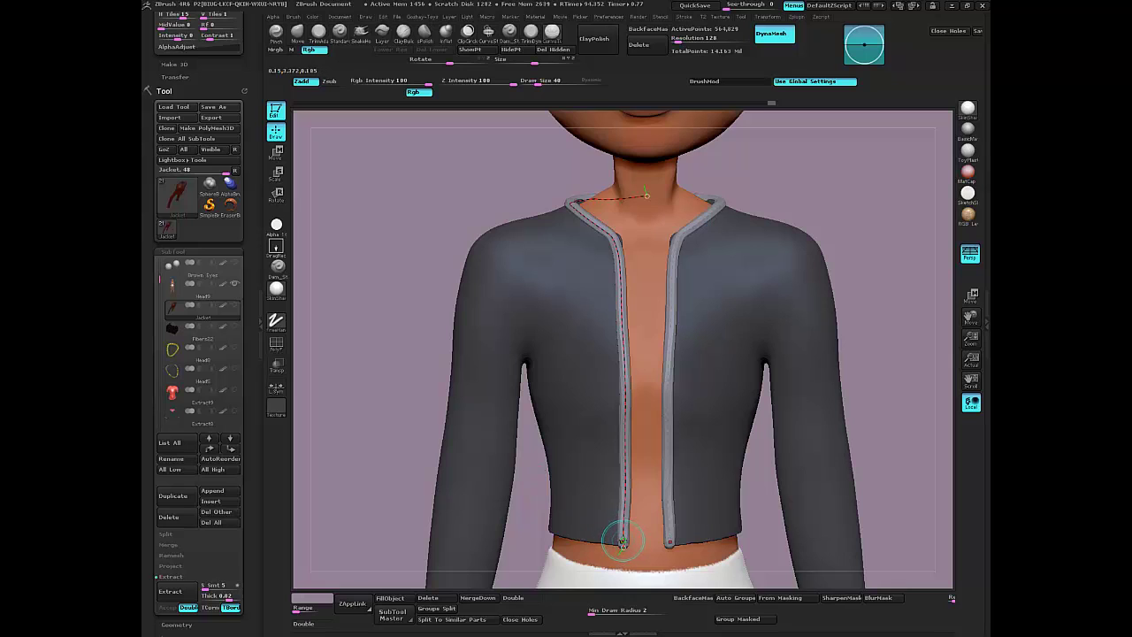
- Try refining the trim tube from its hem and back-collar ends with a reduced brush size
{"action": "key", "text": "bracketleft"}
{"action": "key", "text": "bracketleft"}
{"action": "left_click_drag", "start_coordinate": [311, 501], "coordinate": [351, 561]}
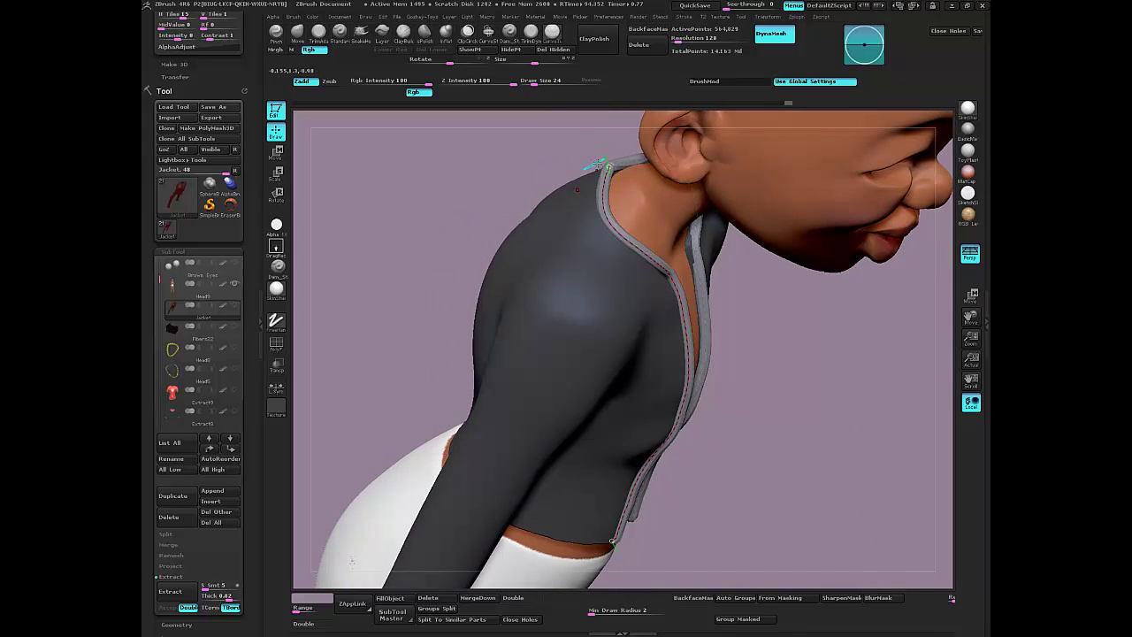
{"action": "key", "text": "bracketleft"}
{"action": "left_click", "coordinate": [607, 167]}
{"action": "left_click_drag", "start_coordinate": [488, 196], "coordinate": [455, 177]}
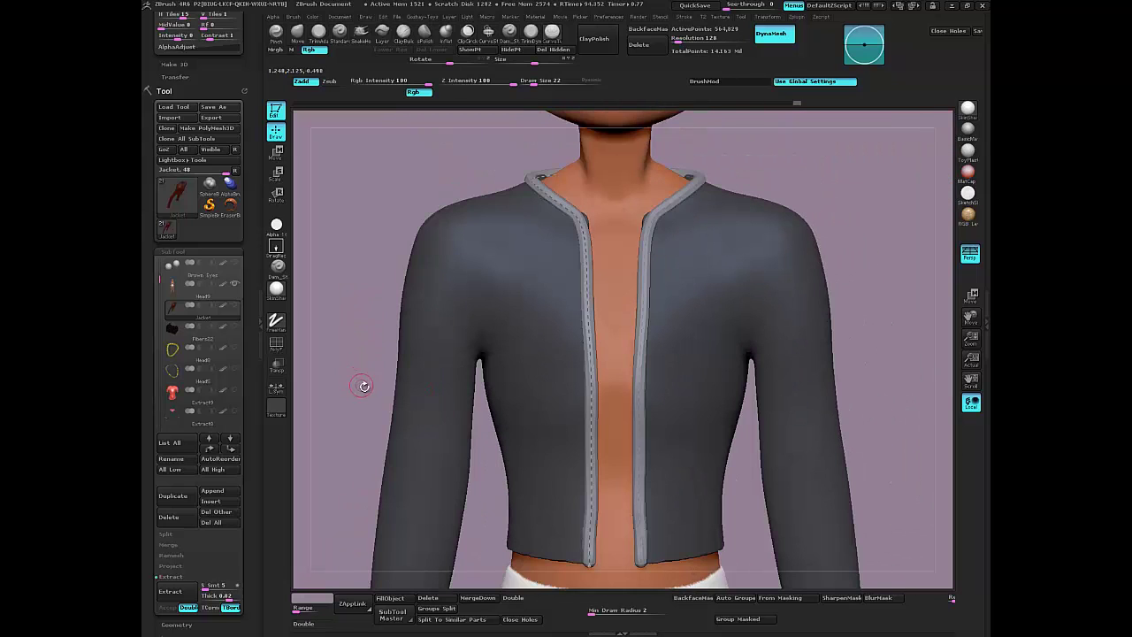
{"action": "key", "text": "bracketright"}
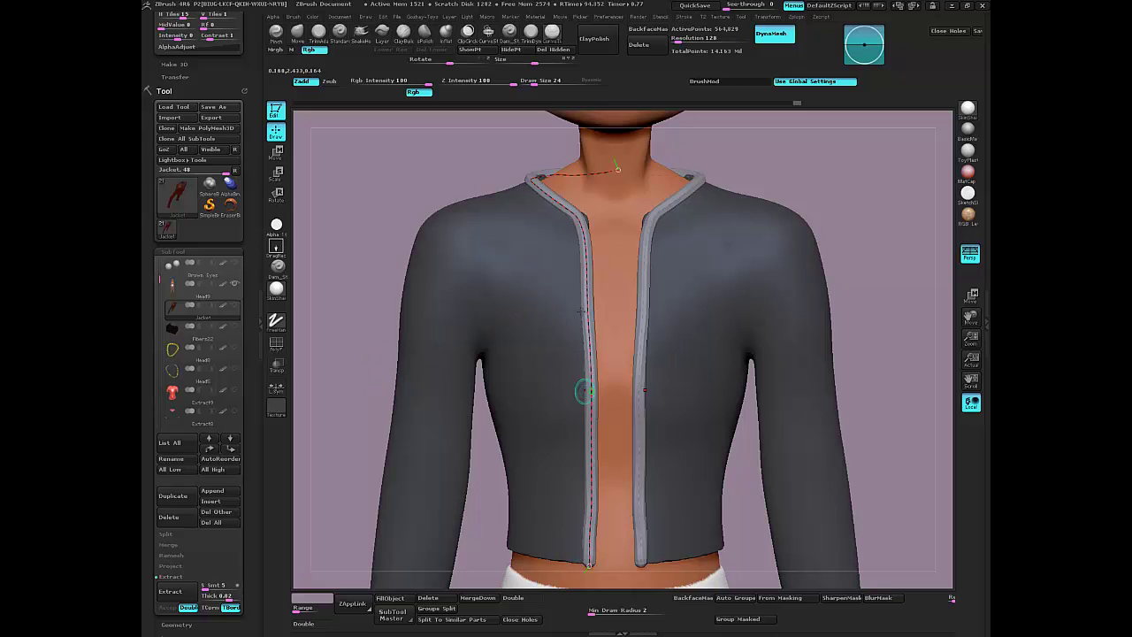
- Undo the recent adjustments to the collar and front trim tube
{"action": "key", "text": "ctrl+z"}
{"action": "key", "text": "ctrl+z"}
{"action": "key", "text": "ctrl+z"}
{"action": "key", "text": "ctrl+z"}
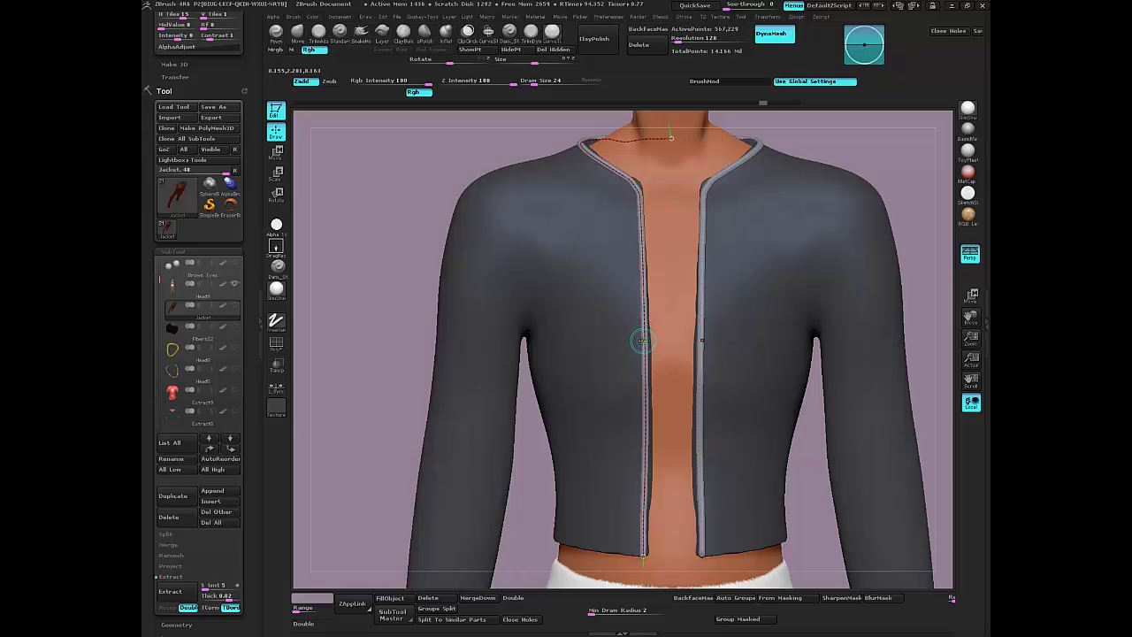
- Make the collar and front trim a thinner tube, reduce the draw size to 14, and delete the trim's guide curve
{"action": "left_click", "coordinate": [642, 340]}
{"action": "key", "text": "bracketleft"}
{"action": "key", "text": "bracketleft"}
{"action": "mouse_move", "coordinate": [640, 214]}
{"action": "left_mouse_down"}
{"action": "mouse_move", "coordinate": [654, 483]}
{"action": "mouse_move", "coordinate": [644, 548]}
{"action": "left_mouse_up"}
{"action": "key", "text": "bracketleft"}
{"action": "key", "text": "bracketleft"}
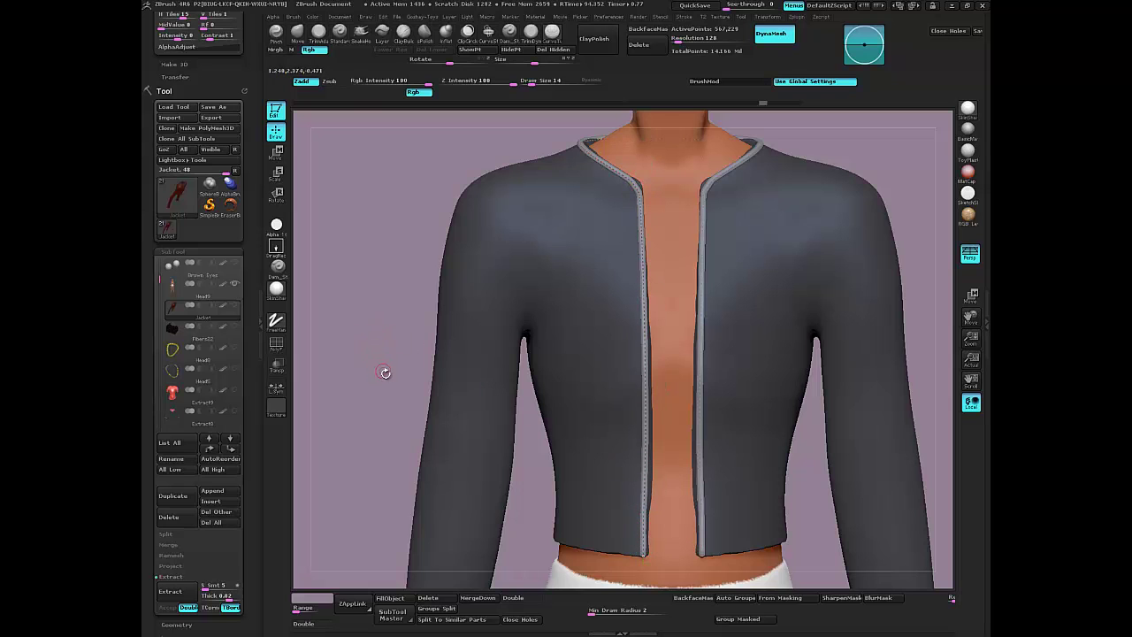
{"action": "left_click_drag", "start_coordinate": [367, 345], "coordinate": [400, 420]}
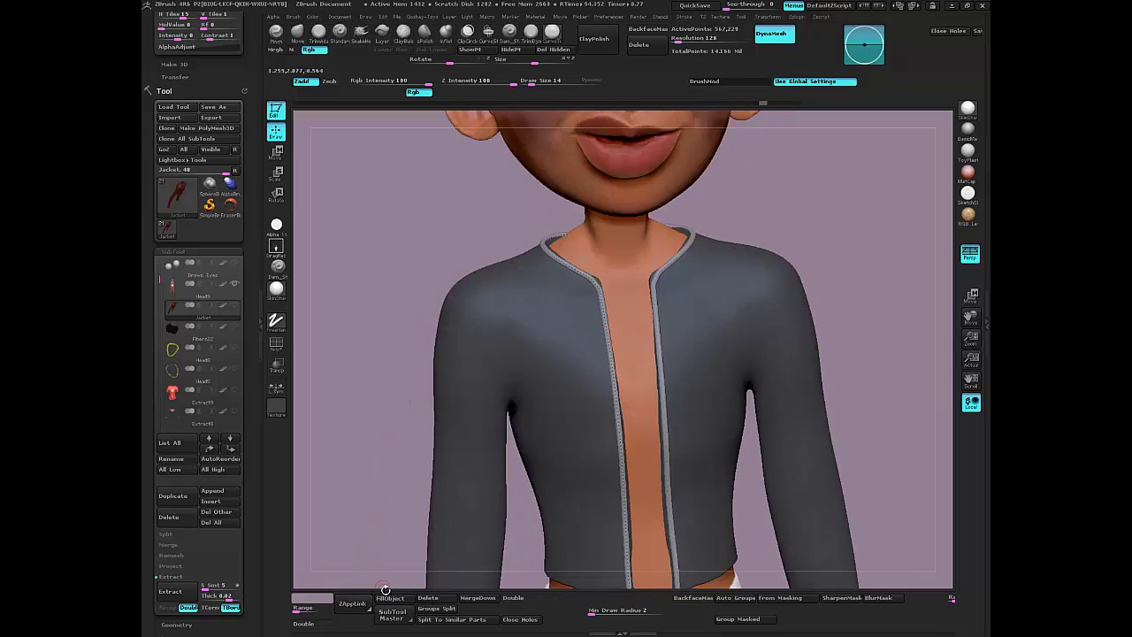
{"action": "left_click", "coordinate": [422, 600]}
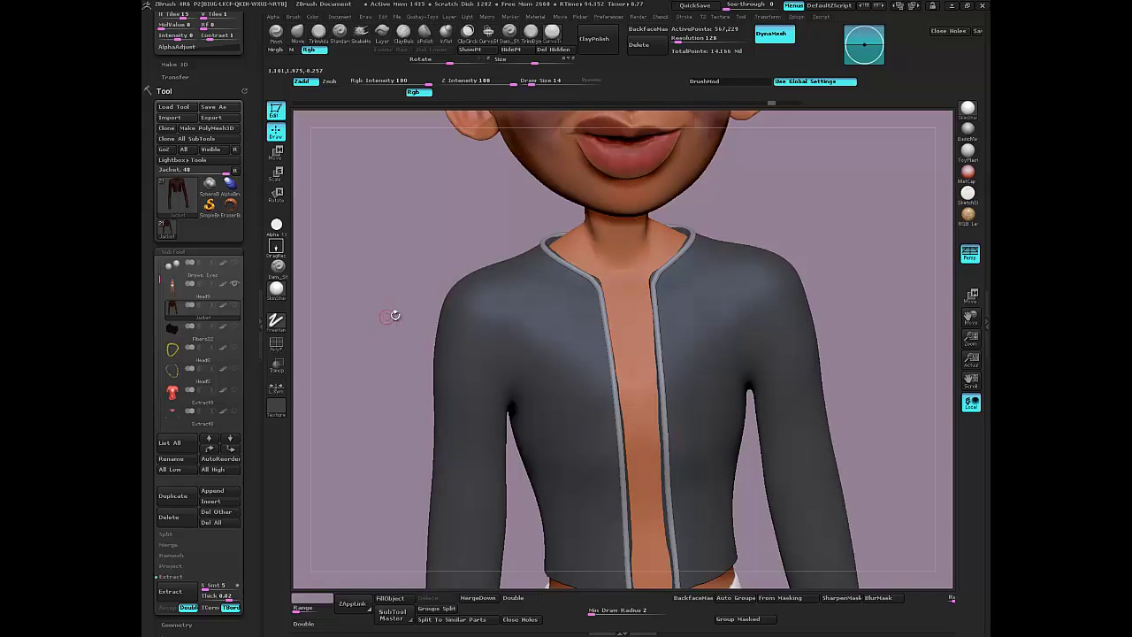
- Draw a mirrored seam tube around the sleeve's armhole, from the shoulder down the front, under the arm and up the back
{"action": "left_click_drag", "start_coordinate": [389, 315], "coordinate": [526, 261], "text": "alt"}
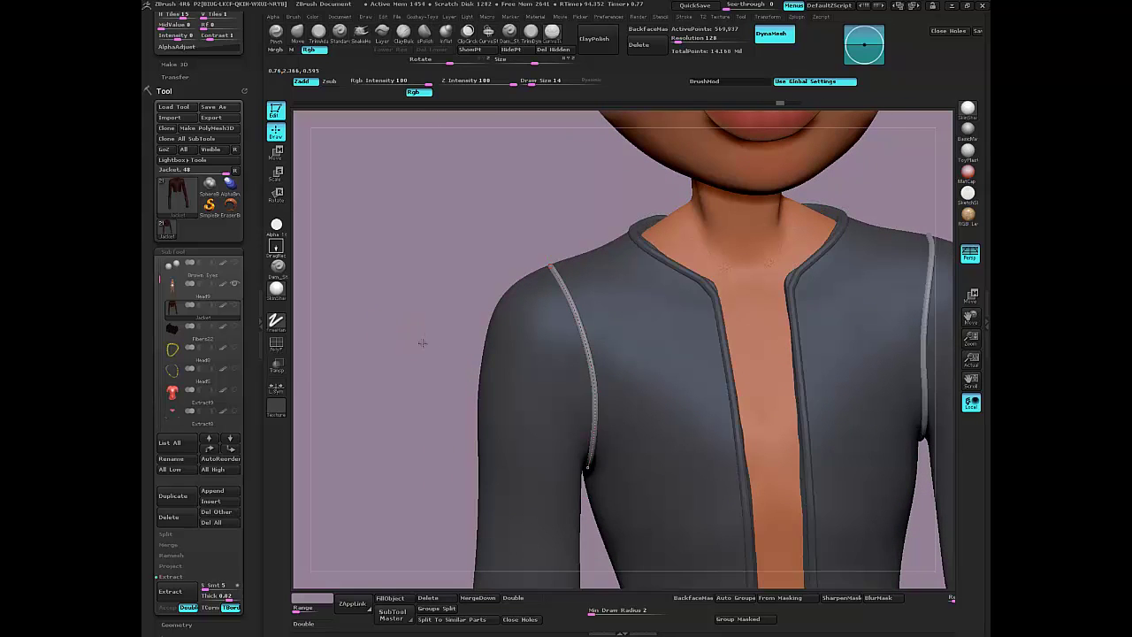
{"action": "left_click_drag", "start_coordinate": [419, 338], "coordinate": [514, 320]}
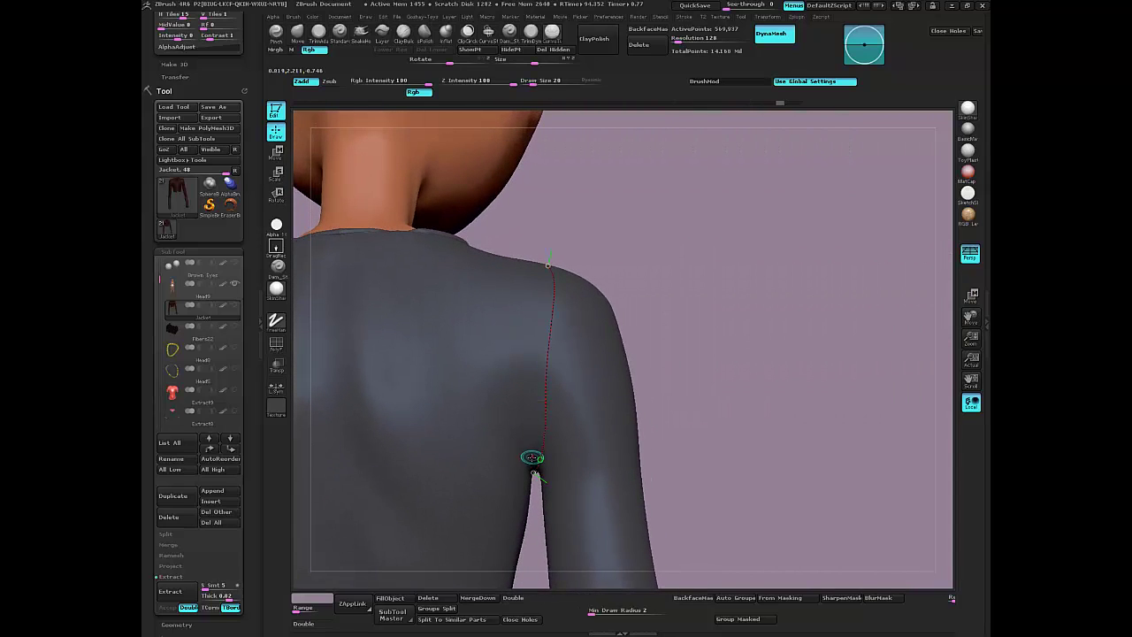
{"action": "left_click_drag", "start_coordinate": [534, 534], "coordinate": [527, 530]}
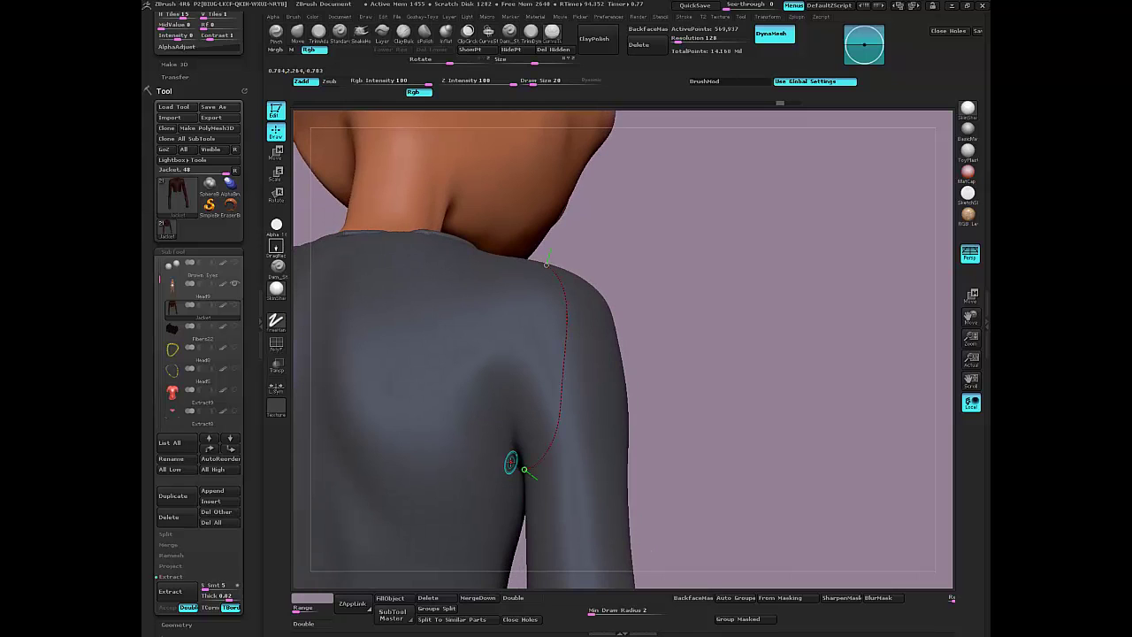
{"action": "left_click", "coordinate": [509, 462]}
{"action": "left_click_drag", "start_coordinate": [553, 224], "coordinate": [471, 327]}
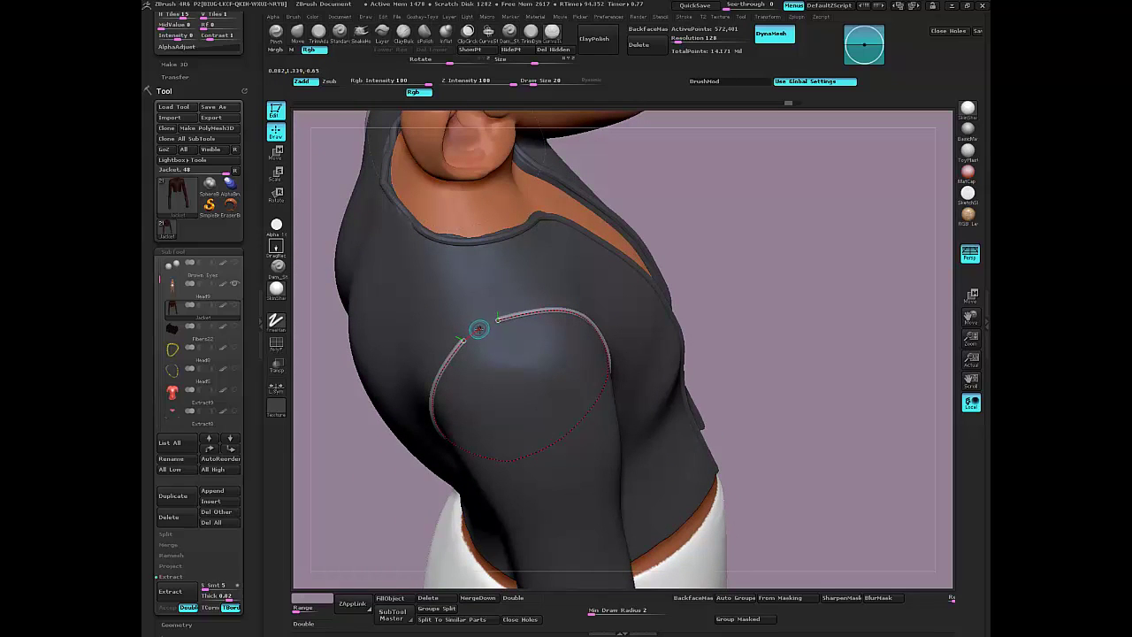
- Close the gap between the armhole seam tube's two ends at the shoulder to form a continuous loop
{"action": "left_click", "coordinate": [478, 329]}
{"action": "left_click_drag", "start_coordinate": [502, 318], "coordinate": [502, 312]}
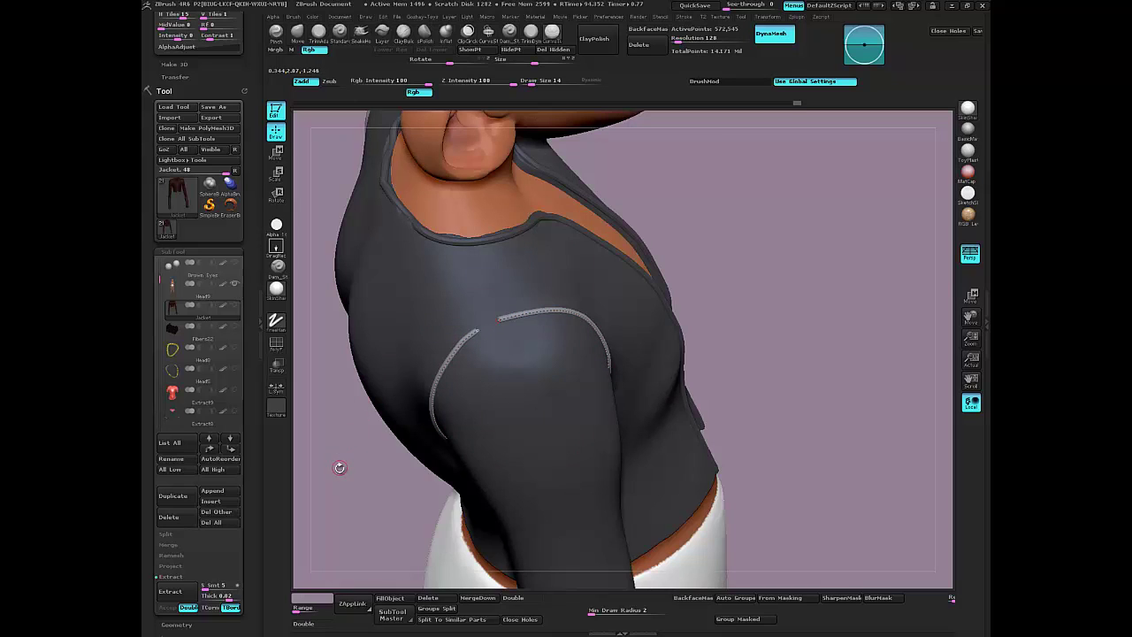
{"action": "left_click_drag", "start_coordinate": [339, 466], "coordinate": [378, 545], "text": "alt"}
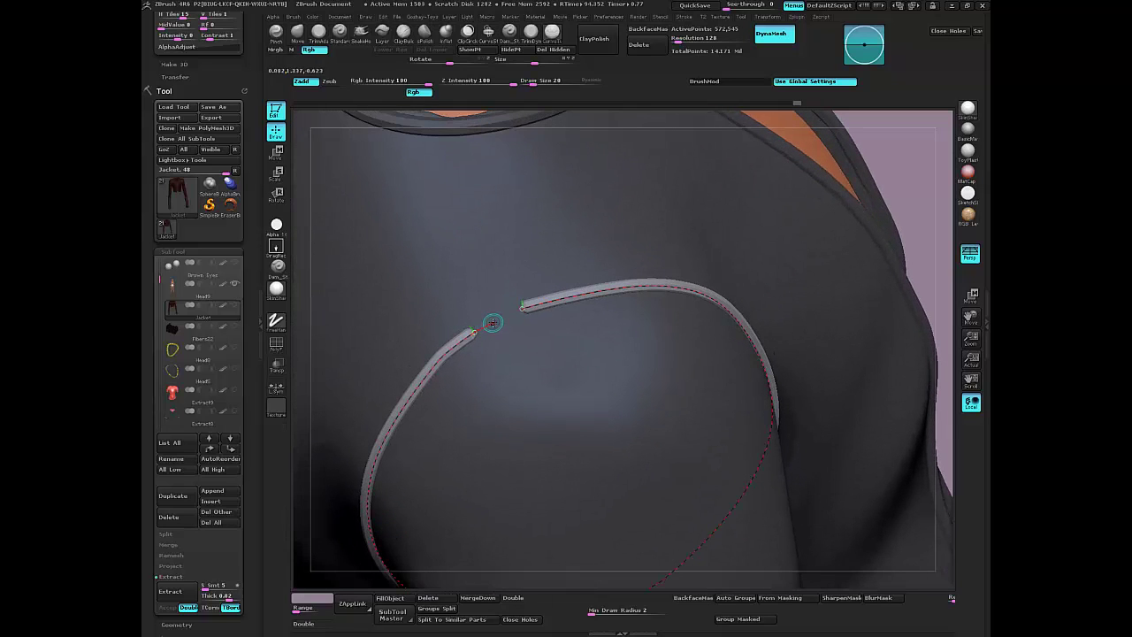
{"action": "left_click_drag", "start_coordinate": [492, 322], "coordinate": [498, 318]}
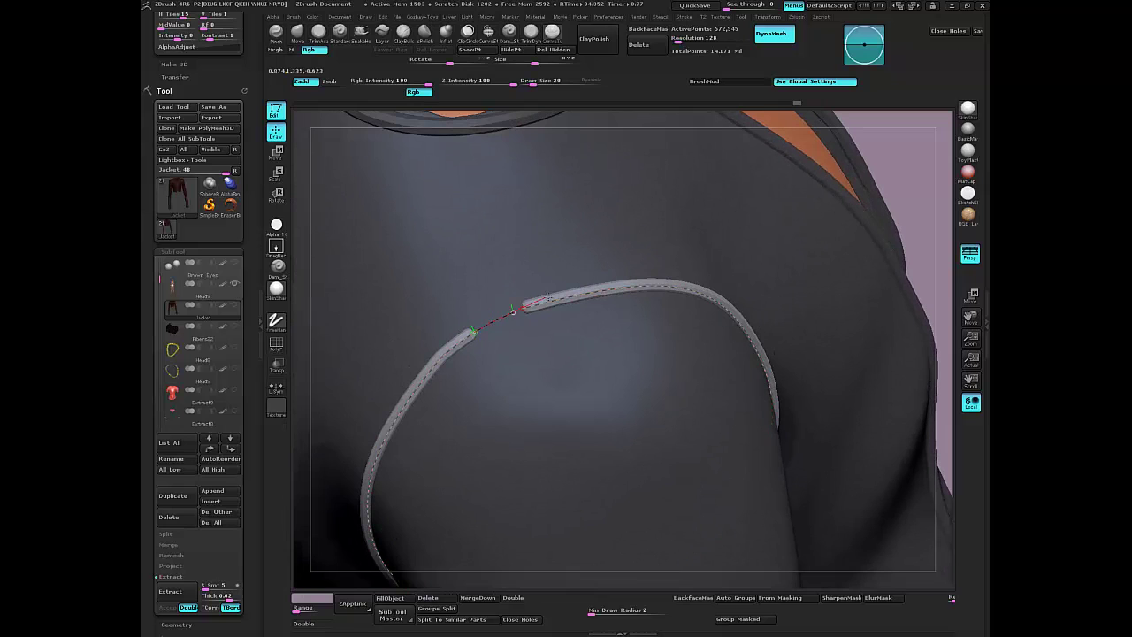
{"action": "left_click_drag", "start_coordinate": [553, 299], "coordinate": [556, 298]}
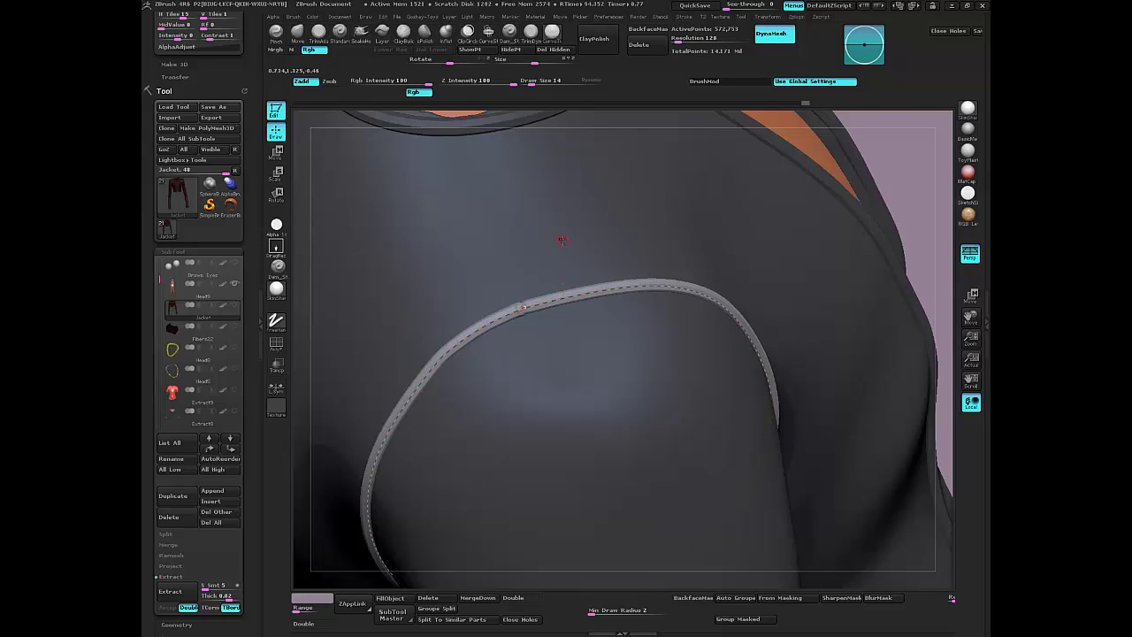
{"action": "left_click_drag", "start_coordinate": [942, 417], "coordinate": [378, 137]}
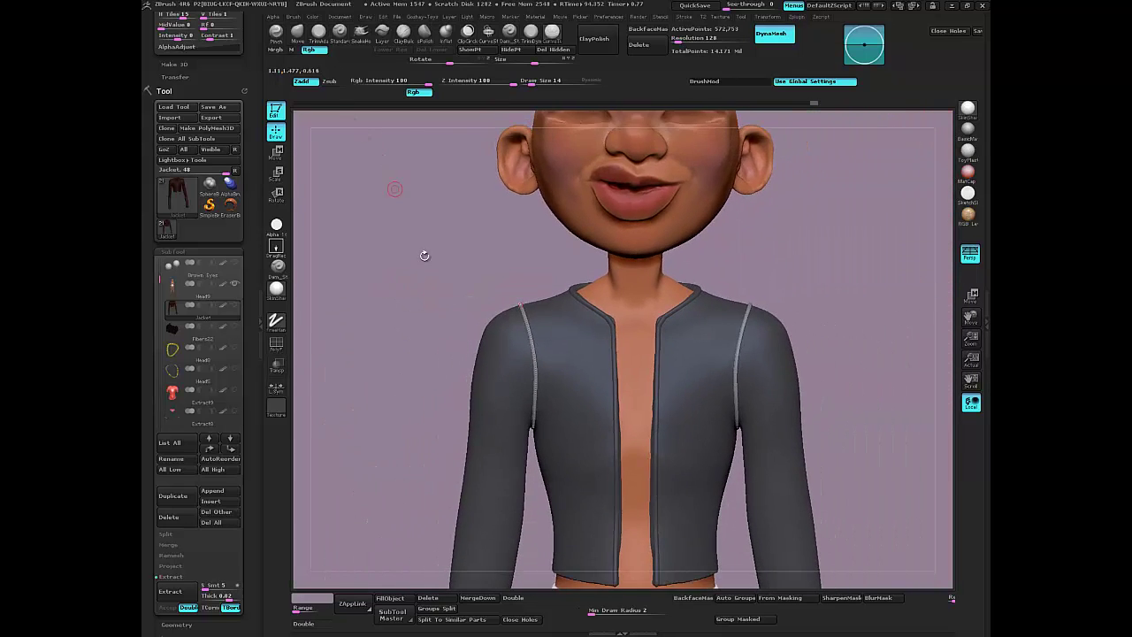
{"action": "left_click_drag", "start_coordinate": [469, 352], "coordinate": [484, 279], "text": "alt"}
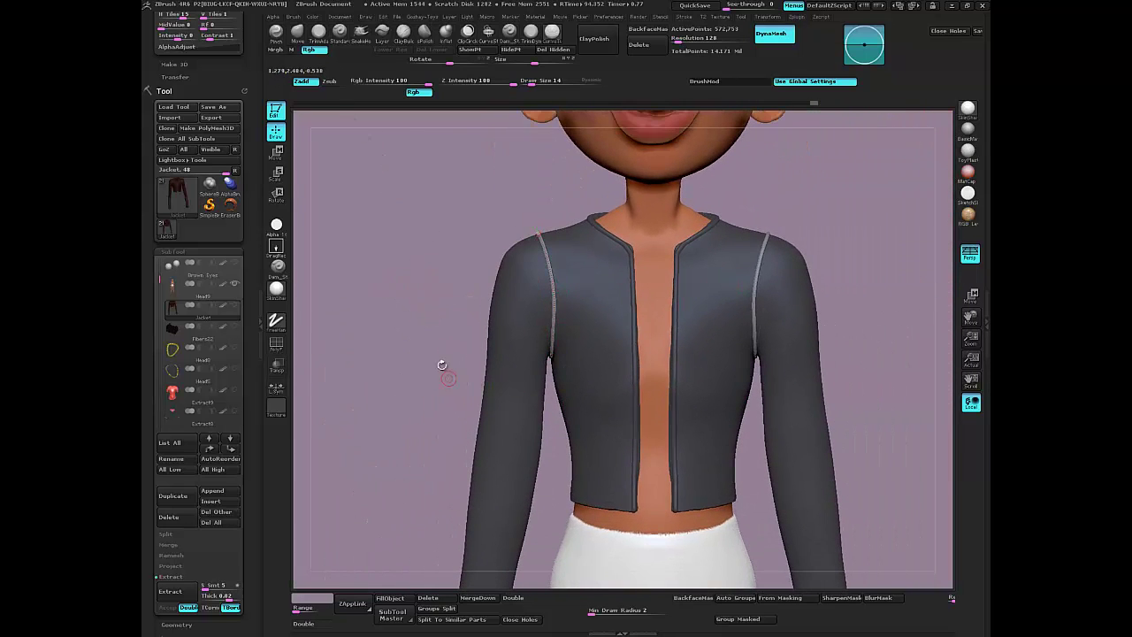
- Draw a mirrored seam tube along the shoulder from the collar trim to the armhole seam
{"action": "right_click_drag", "start_coordinate": [379, 399], "coordinate": [536, 232]}
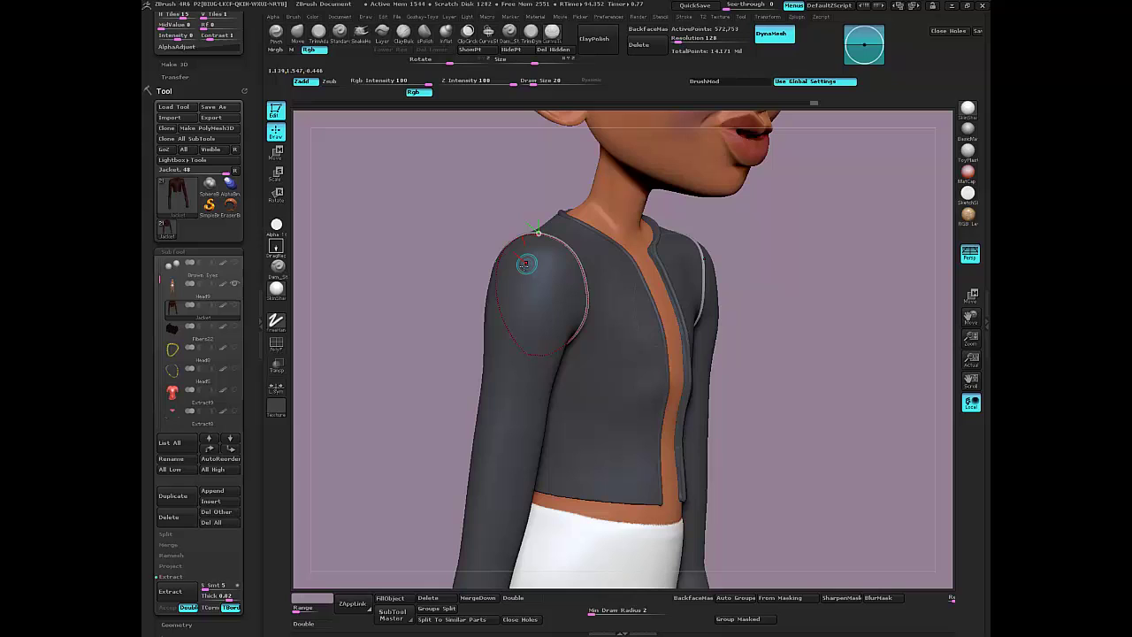
{"action": "right_click_drag", "start_coordinate": [415, 388], "coordinate": [376, 374]}
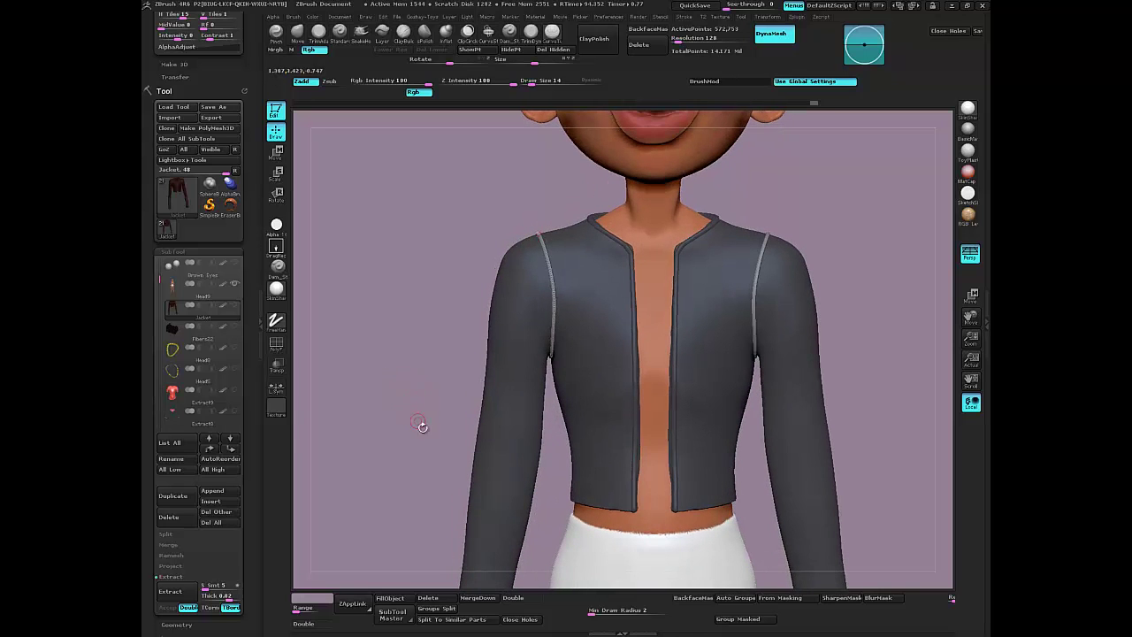
{"action": "left_click_drag", "start_coordinate": [427, 419], "coordinate": [458, 247], "text": "alt"}
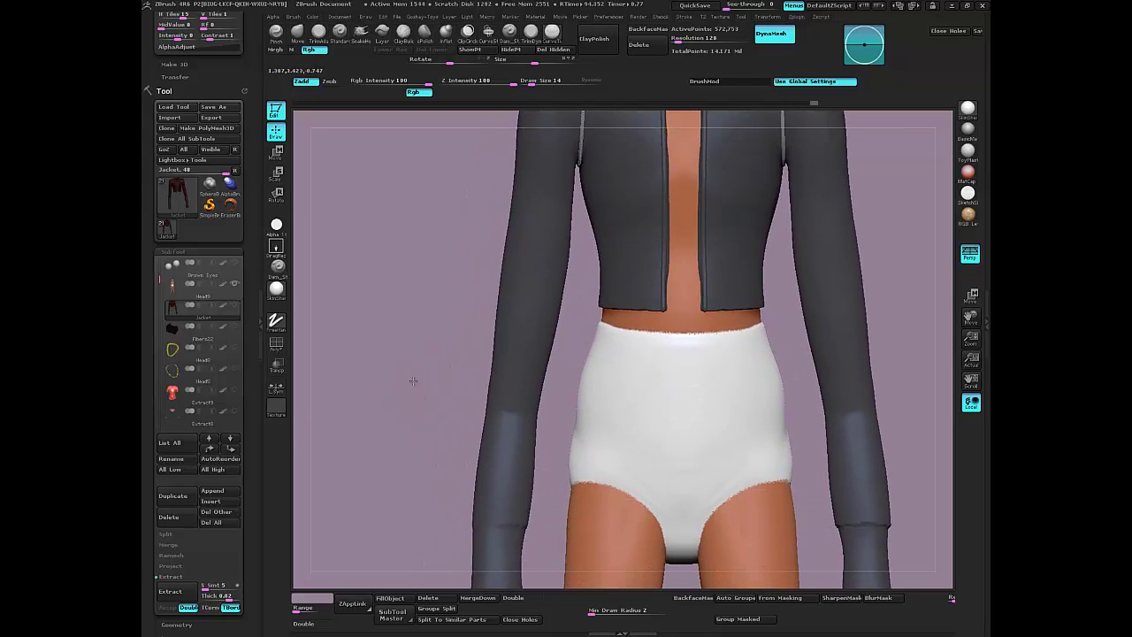
{"action": "right_click_drag", "start_coordinate": [408, 400], "coordinate": [345, 416]}
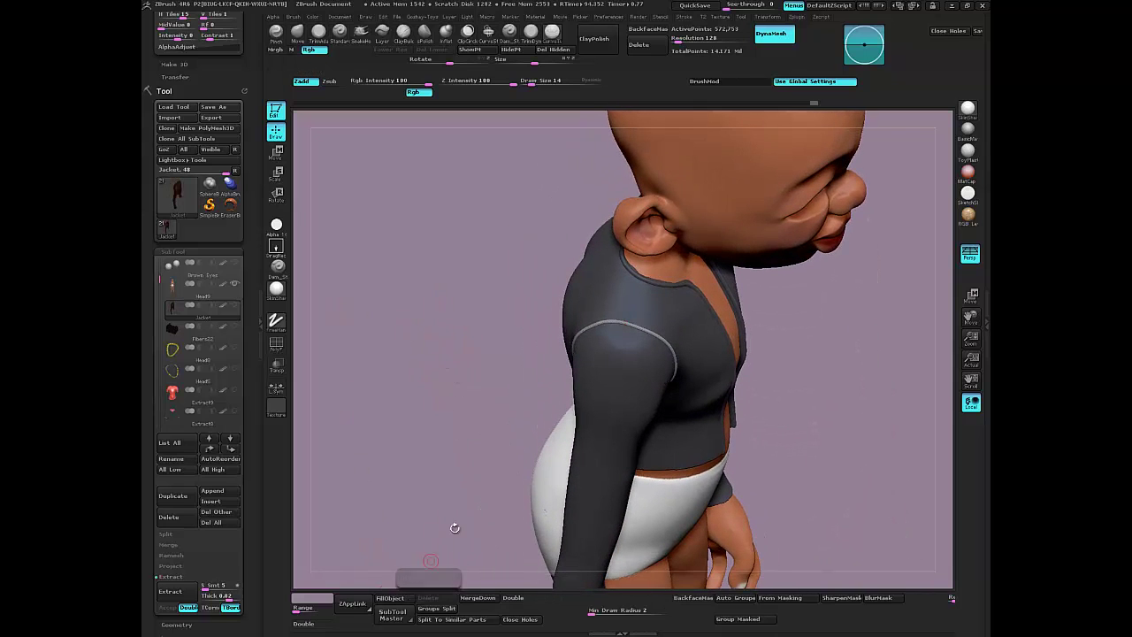
{"action": "left_click_drag", "start_coordinate": [517, 235], "coordinate": [524, 305], "text": "alt"}
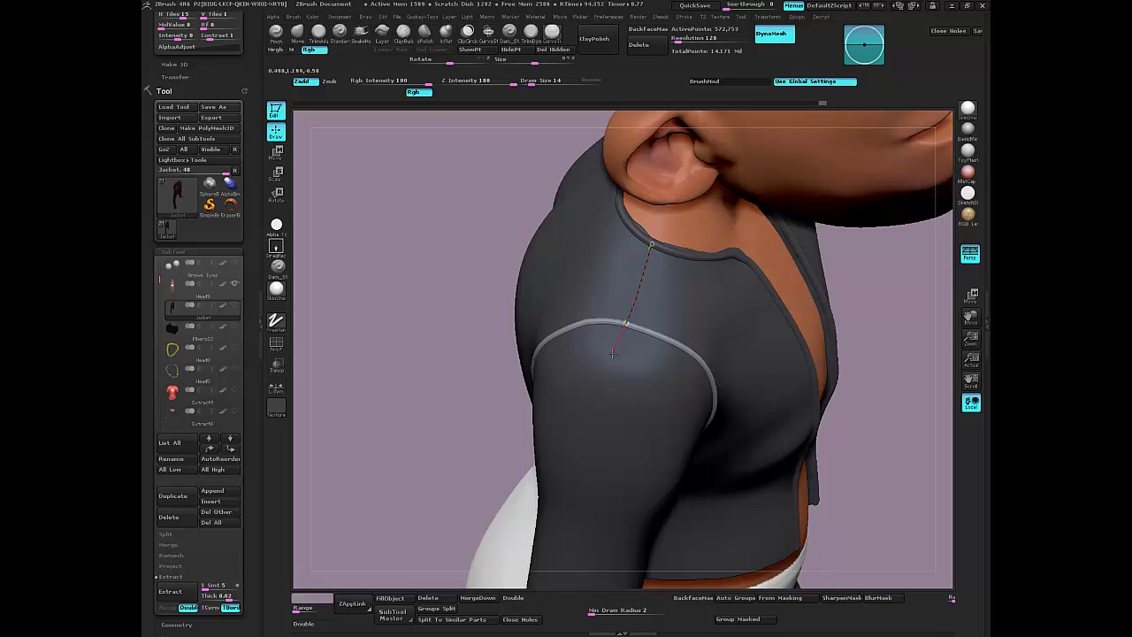
{"action": "left_click_drag", "start_coordinate": [612, 352], "coordinate": [614, 341]}
{"action": "mouse_move", "coordinate": [434, 404]}
{"action": "right_mouse_down"}
{"action": "mouse_move", "coordinate": [399, 369]}
{"action": "mouse_move", "coordinate": [436, 515]}
{"action": "right_mouse_up"}
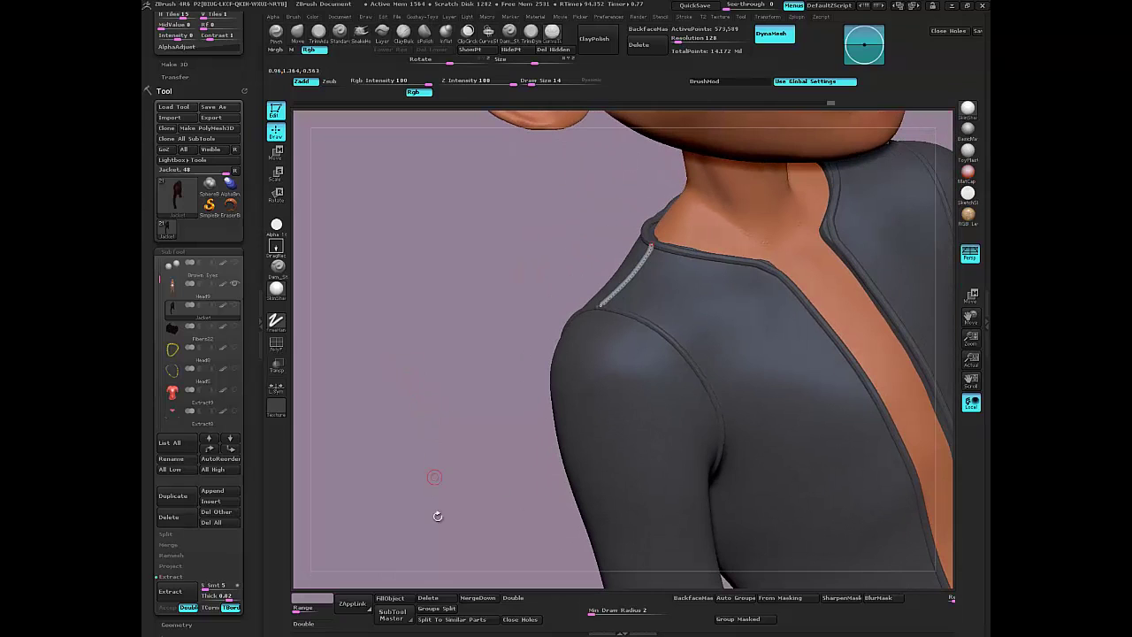
{"action": "right_click_drag", "start_coordinate": [483, 333], "coordinate": [527, 342]}
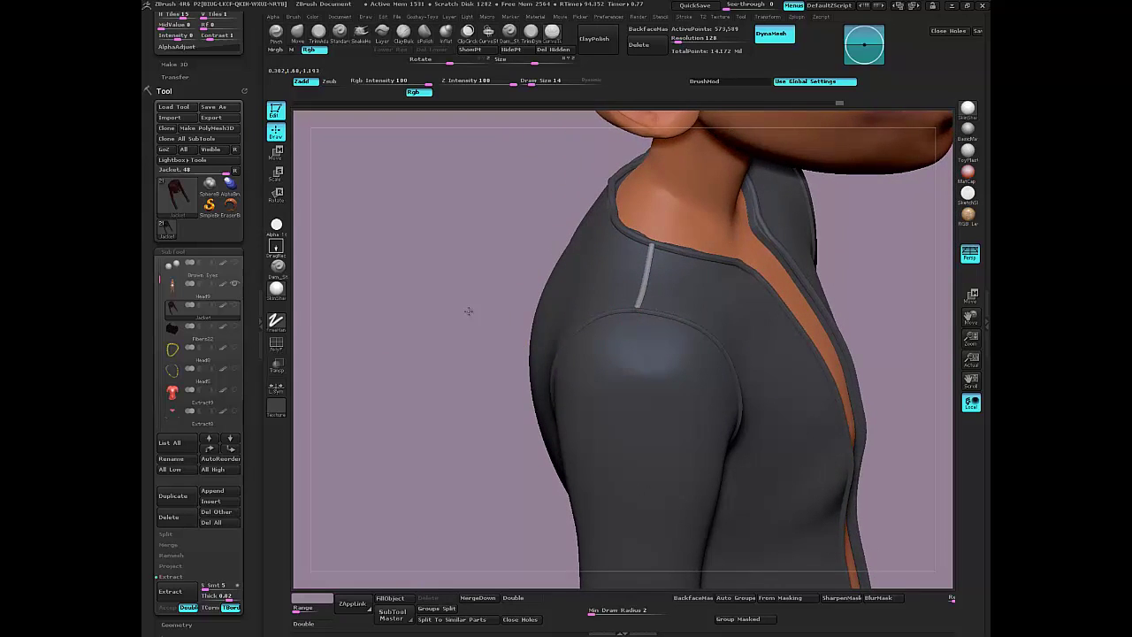
- Try drawing a single seam tube down the outer sleeve from the armhole seam past the elbow, and undo it
{"action": "right_click_drag", "start_coordinate": [467, 313], "coordinate": [550, 240]}
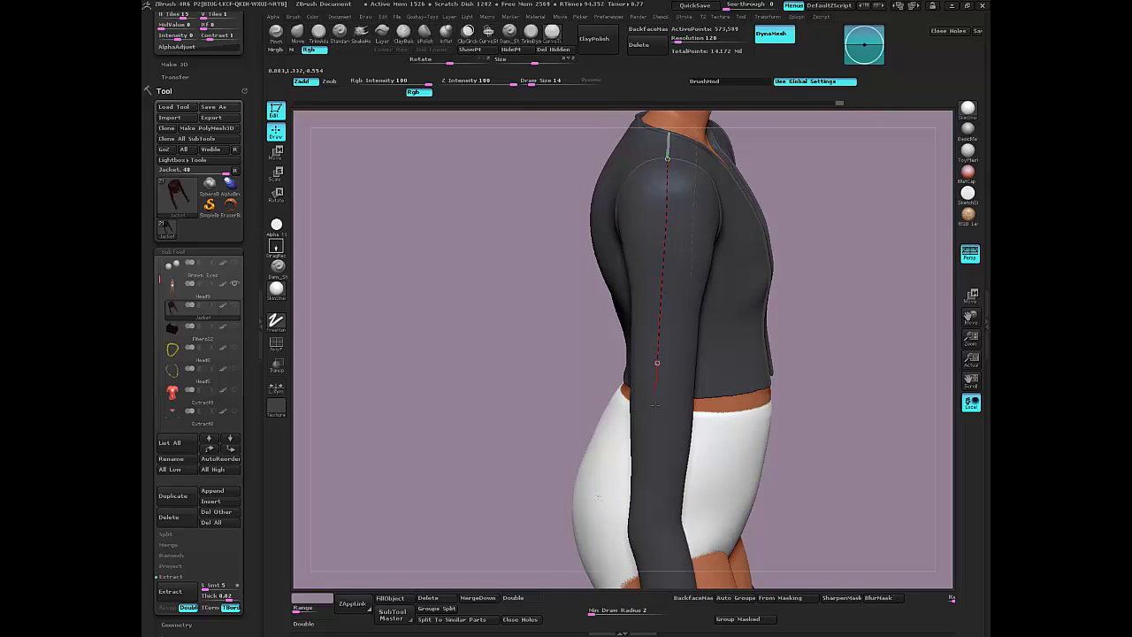
{"action": "left_click_drag", "start_coordinate": [666, 576], "coordinate": [667, 574]}
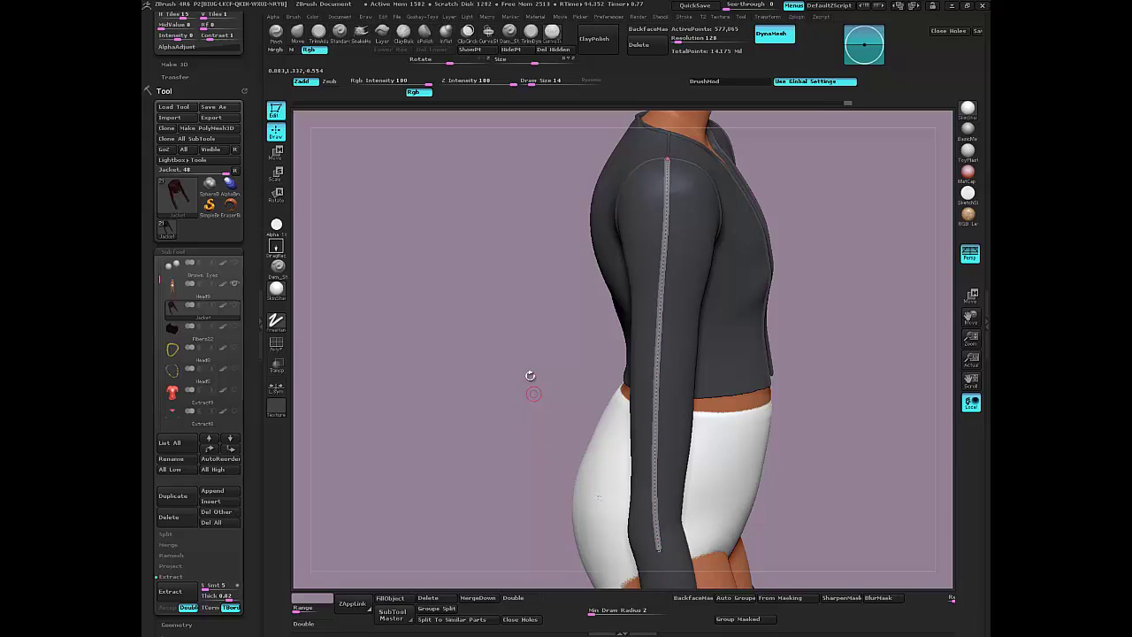
{"action": "key", "text": "ctrl+z"}
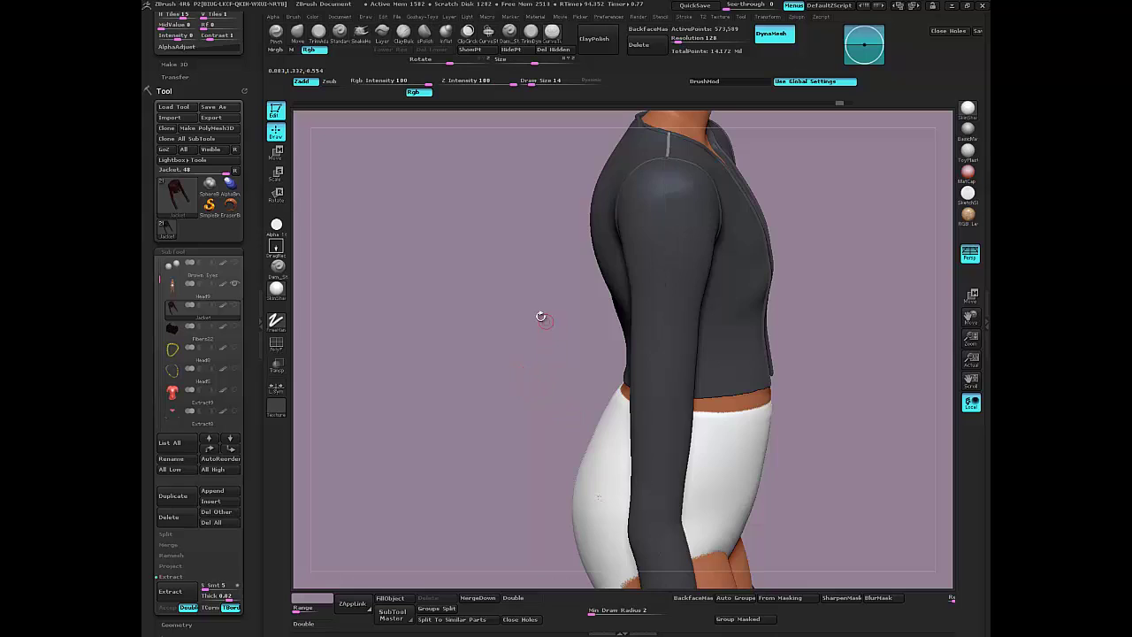
- Draw a mirrored seam tube down the outside of the sleeve from the shoulder and extend it to the elbow
{"action": "left_click_drag", "start_coordinate": [527, 304], "coordinate": [520, 396], "text": "alt"}
{"action": "left_click_drag", "start_coordinate": [428, 329], "coordinate": [435, 336]}
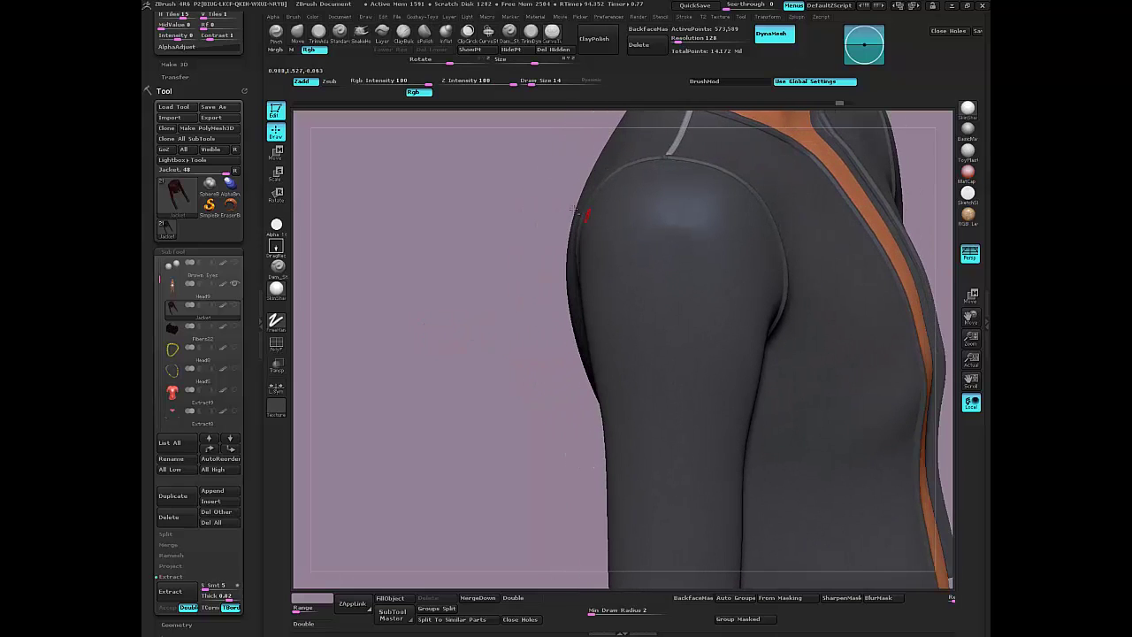
{"action": "left_click_drag", "start_coordinate": [417, 248], "coordinate": [469, 233]}
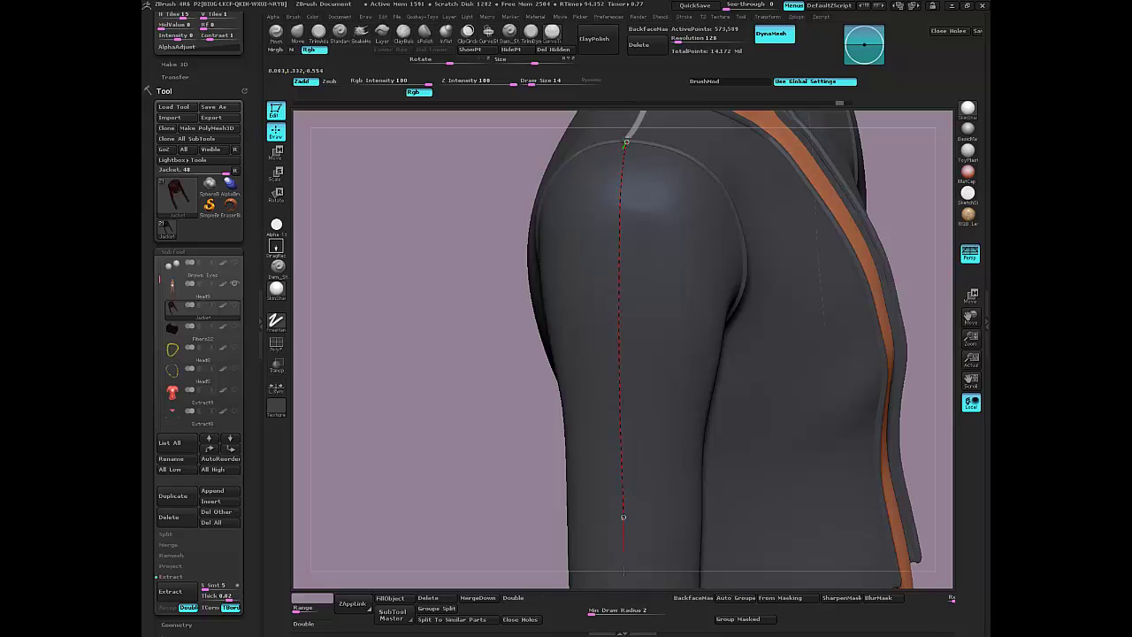
{"action": "left_click_drag", "start_coordinate": [623, 573], "coordinate": [629, 574]}
{"action": "left_click_drag", "start_coordinate": [523, 487], "coordinate": [487, 320]}
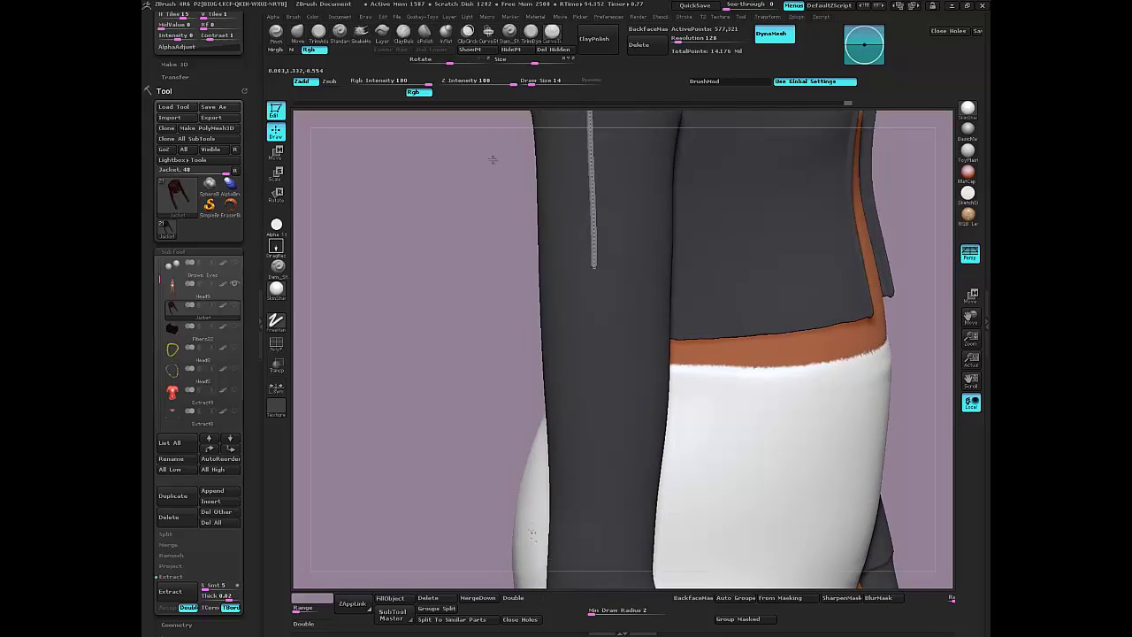
{"action": "left_click_drag", "start_coordinate": [492, 160], "coordinate": [499, 122], "text": "alt"}
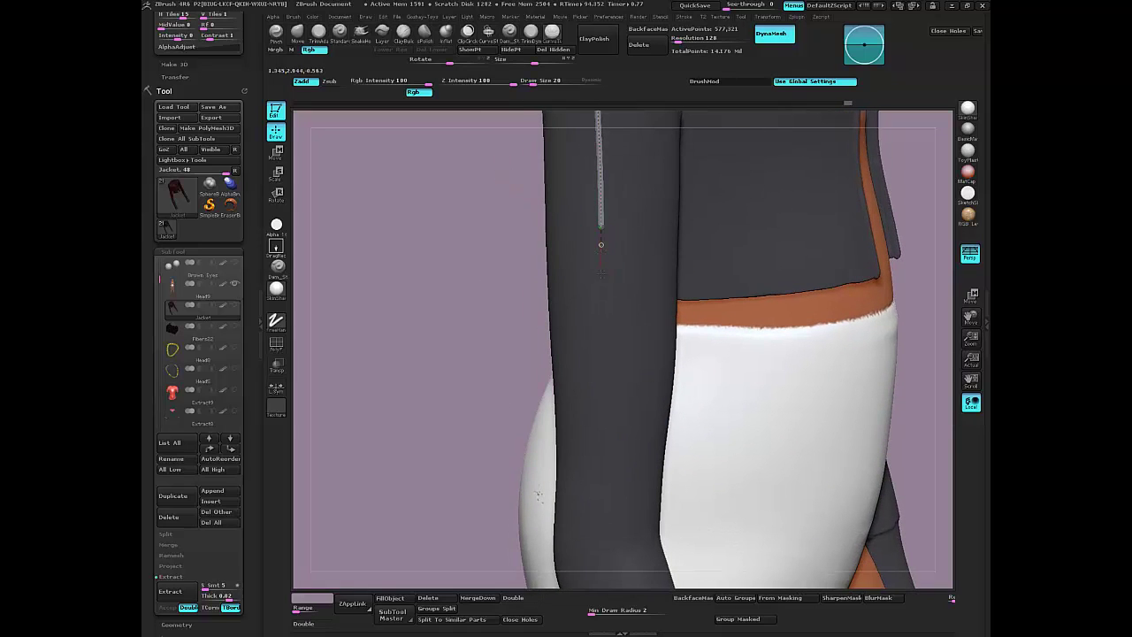
{"action": "left_click_drag", "start_coordinate": [603, 555], "coordinate": [603, 557]}
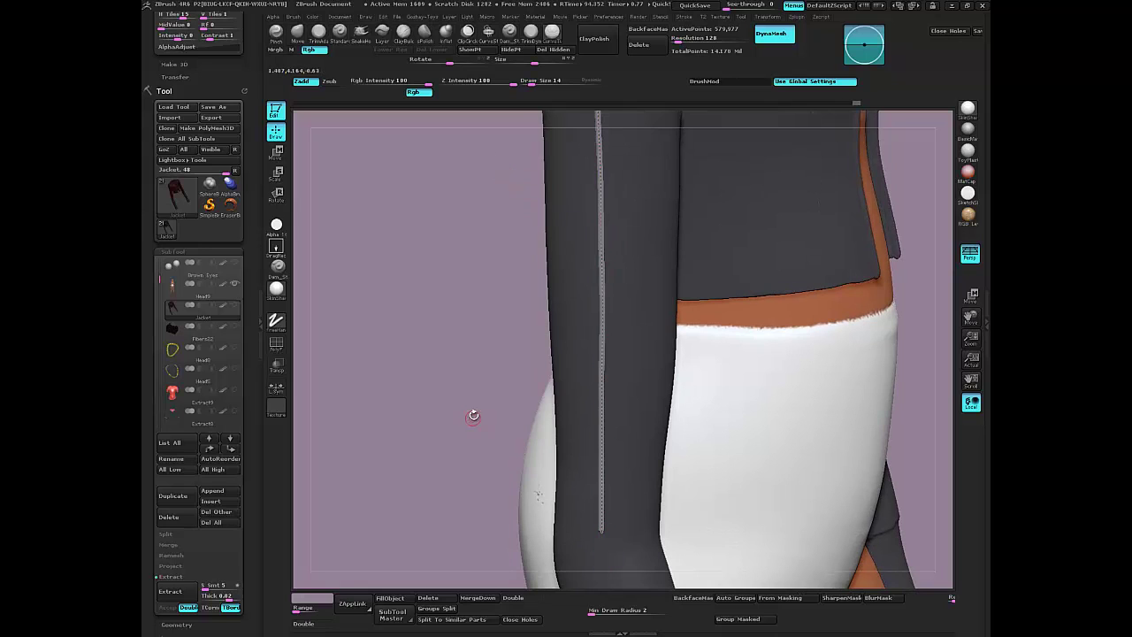
- Extend the sleeve seam tube along the forearm to the cuff and delete its guide curve
{"action": "mouse_move", "coordinate": [473, 412]}
{"action": "left_mouse_down"}
{"action": "mouse_move", "coordinate": [419, 141]}
{"action": "mouse_move", "coordinate": [445, 315]}
{"action": "mouse_move", "coordinate": [449, 268]}
{"action": "mouse_move", "coordinate": [550, 258]}
{"action": "left_mouse_up"}
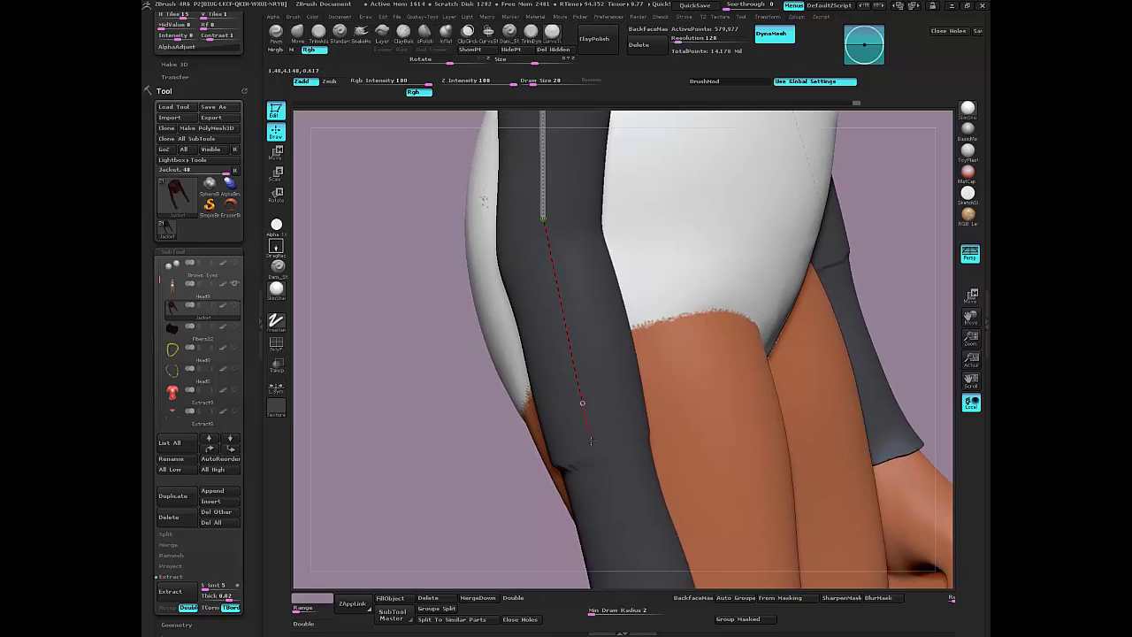
{"action": "left_click_drag", "start_coordinate": [607, 493], "coordinate": [606, 487]}
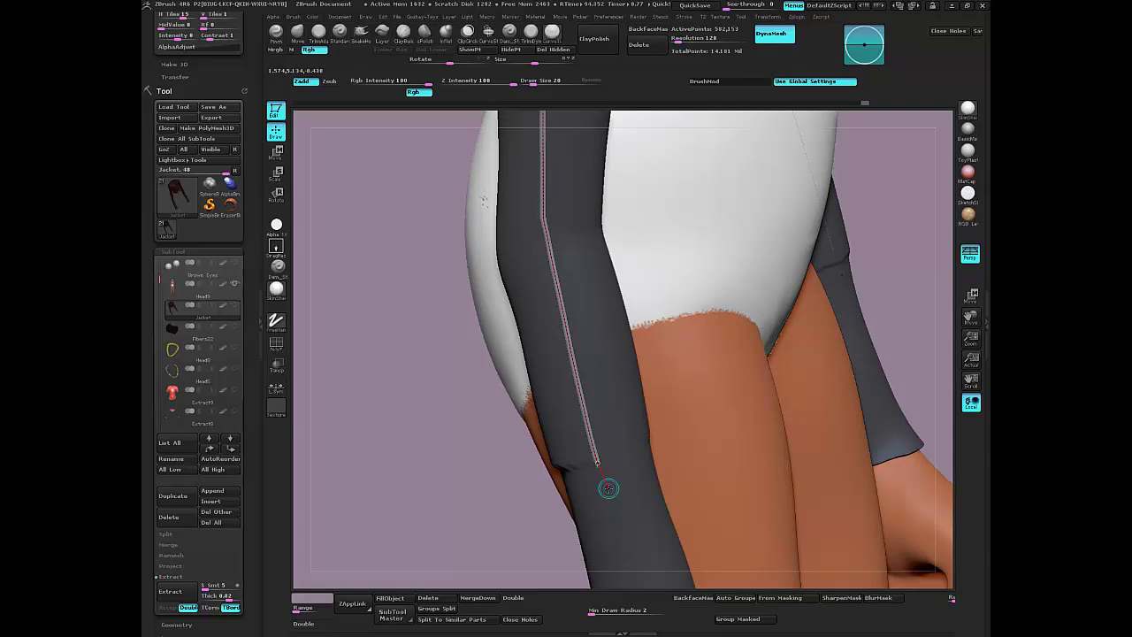
{"action": "left_click", "coordinate": [428, 598]}
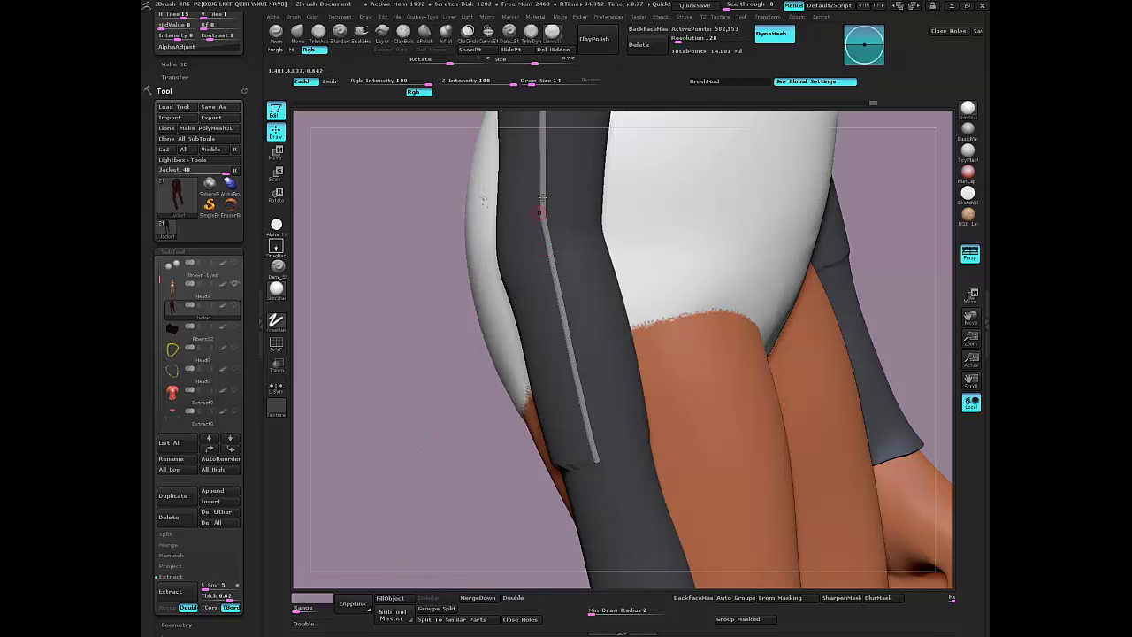
- Split the jacket into separate subtools by polygroup, accepting the non-undoable operation with Always OK, and quick-save the project
{"action": "left_click_drag", "start_coordinate": [409, 389], "coordinate": [605, 436], "text": "alt"}
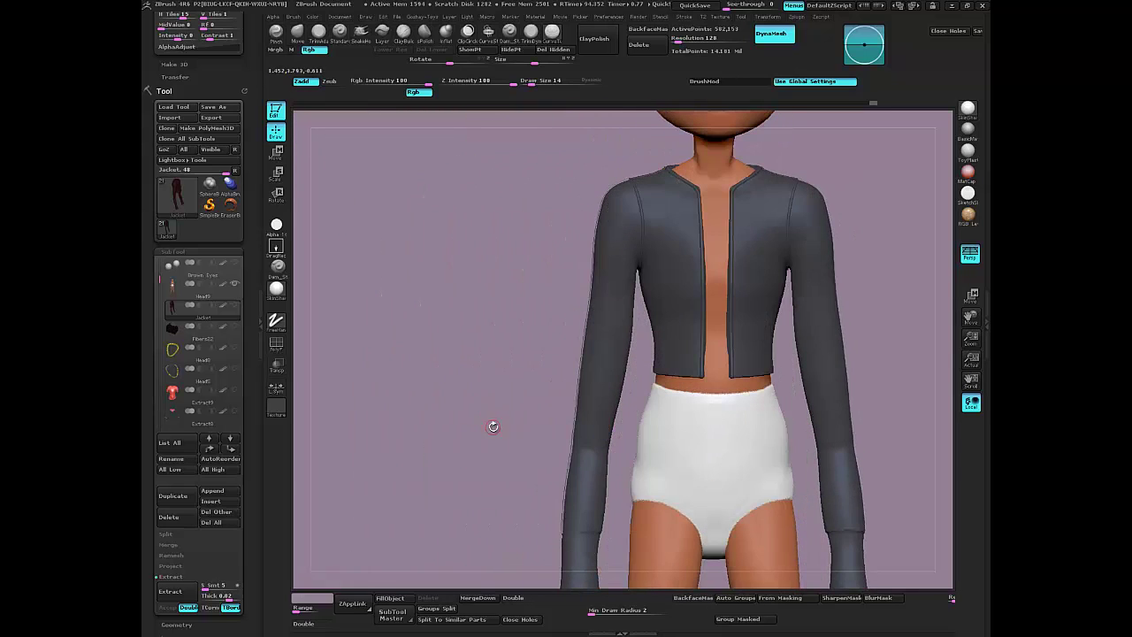
{"action": "left_click_drag", "start_coordinate": [493, 427], "coordinate": [499, 333], "text": "alt"}
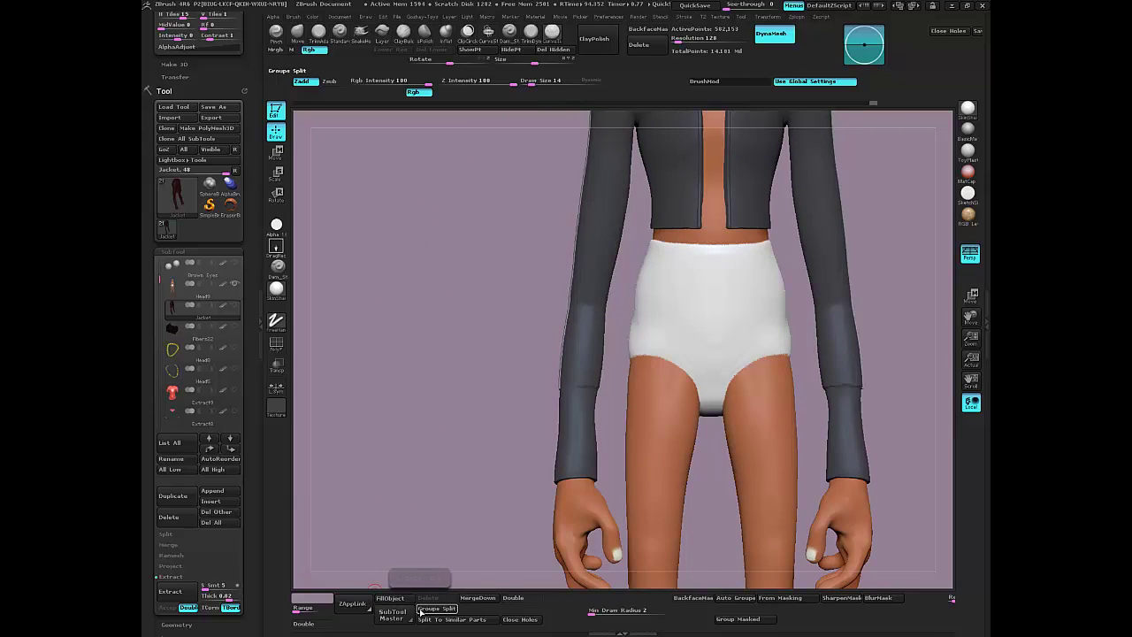
{"action": "left_click", "coordinate": [165, 534]}
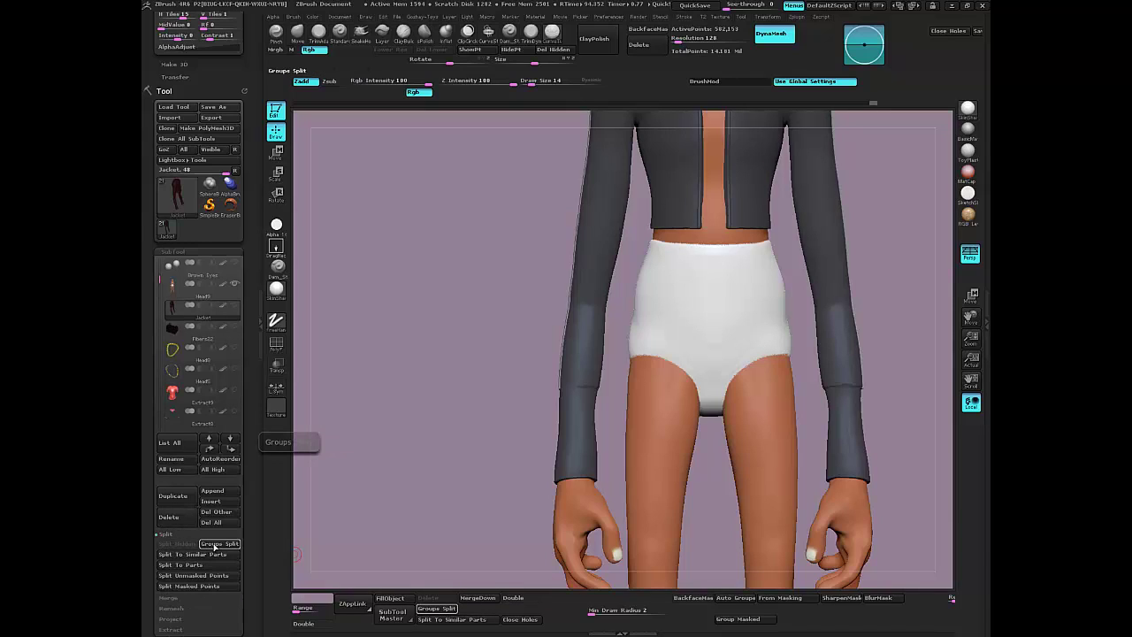
{"action": "left_click", "coordinate": [431, 610]}
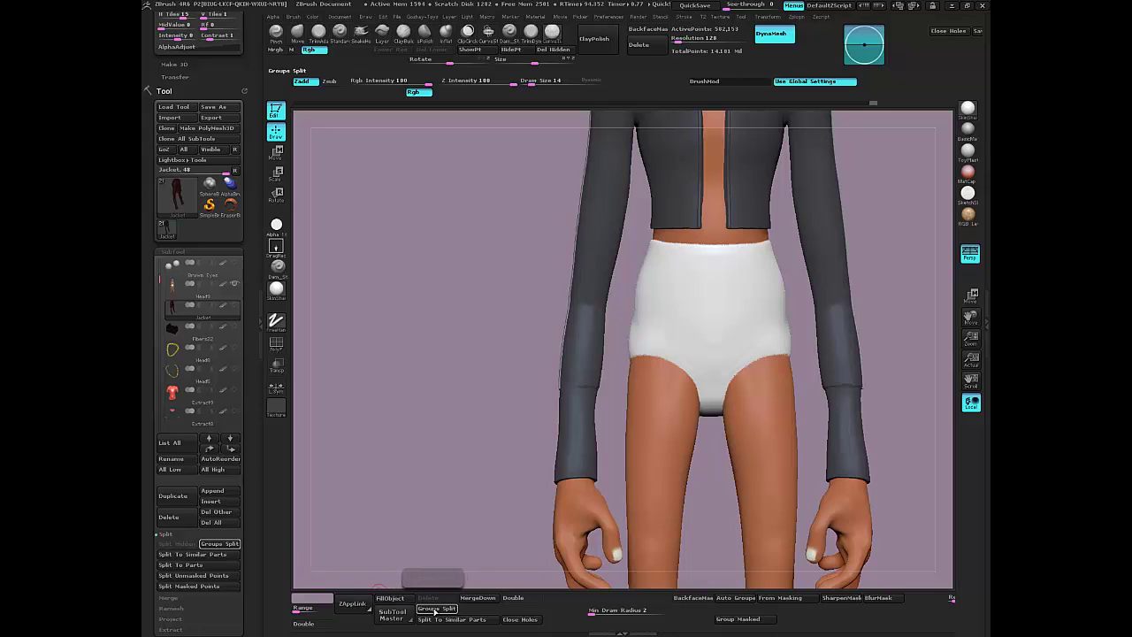
{"action": "left_click", "coordinate": [434, 609]}
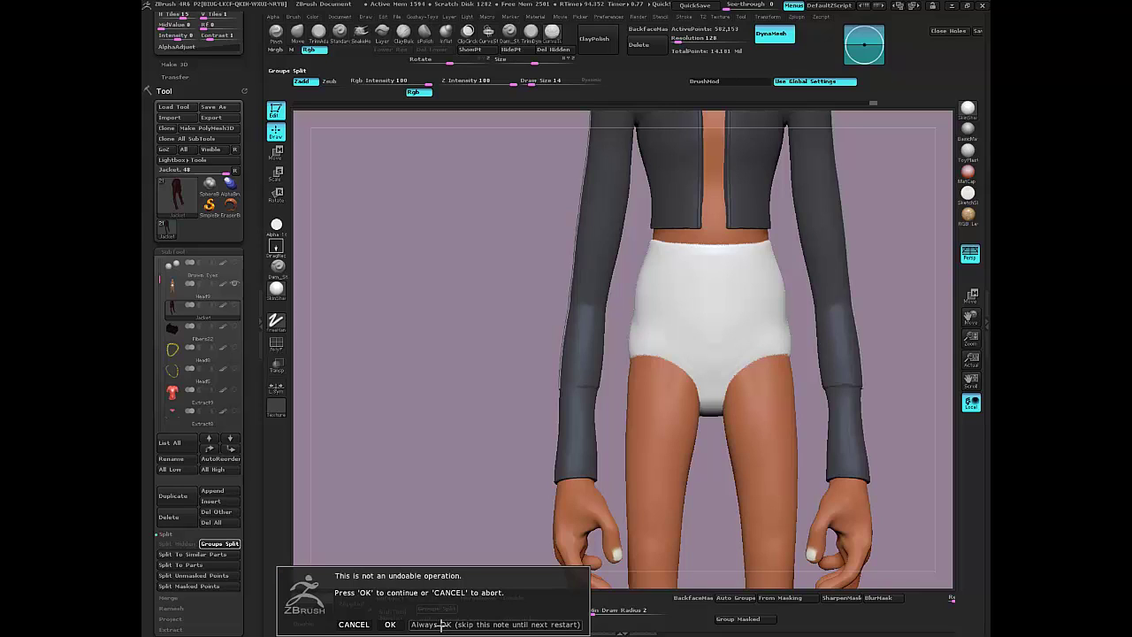
{"action": "left_click", "coordinate": [436, 624]}
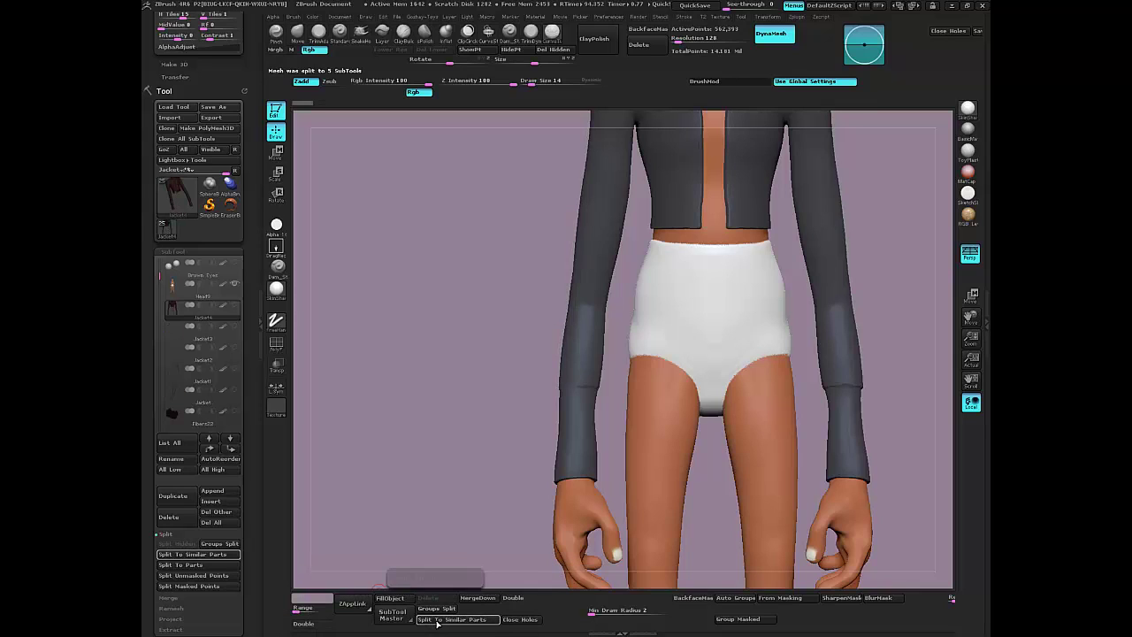
{"action": "mouse_move", "coordinate": [180, 350]}
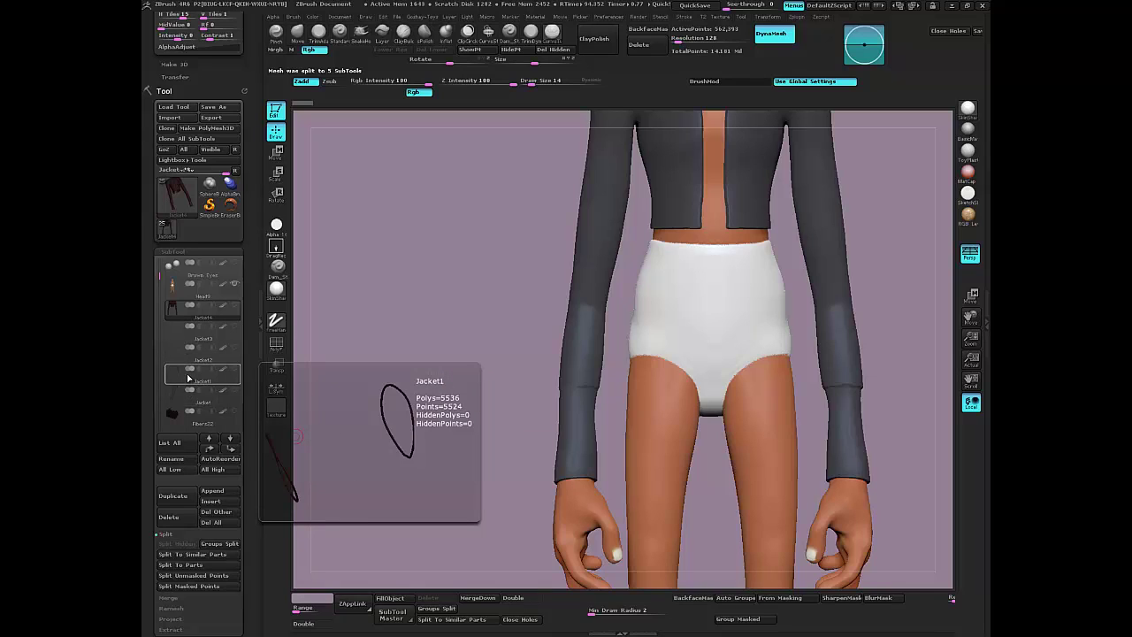
{"action": "key", "text": "ctrl+s"}
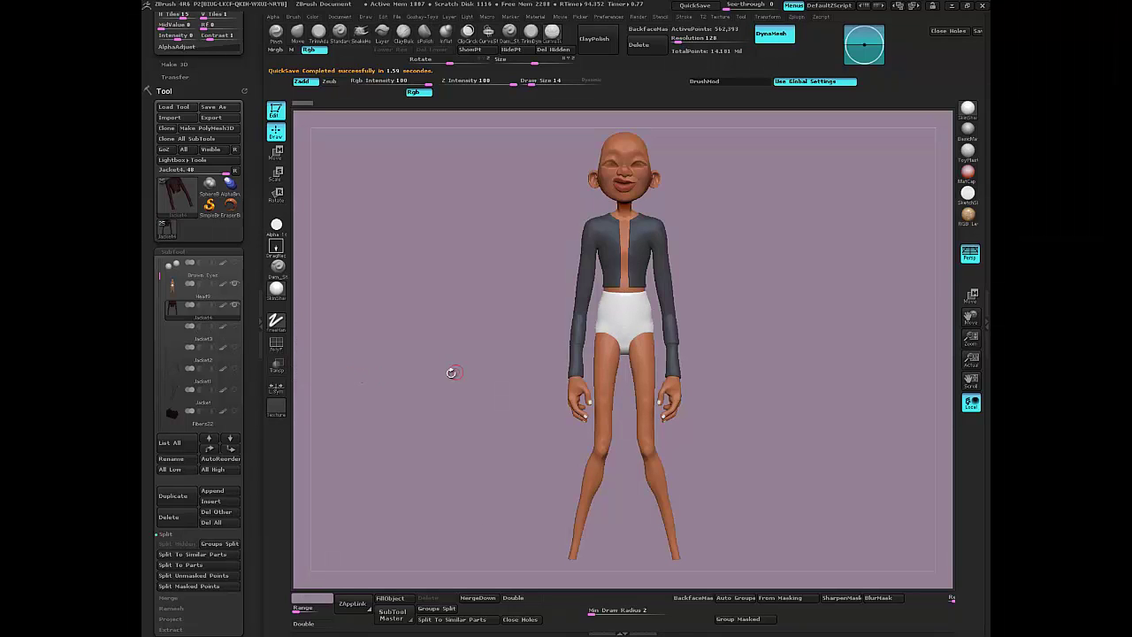
- Make the split seam and trim subtools Jacket3, Jacket2, Jacket1 and Jacket visible, leaving the hair fibers hidden
{"action": "left_click", "coordinate": [189, 339]}
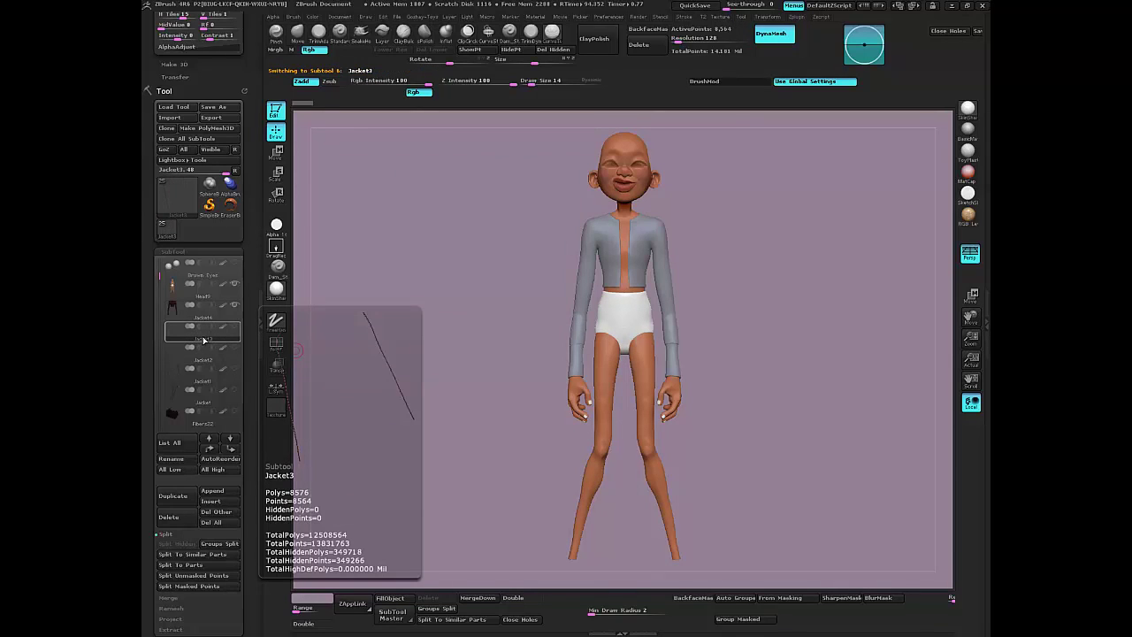
{"action": "left_click", "coordinate": [233, 355]}
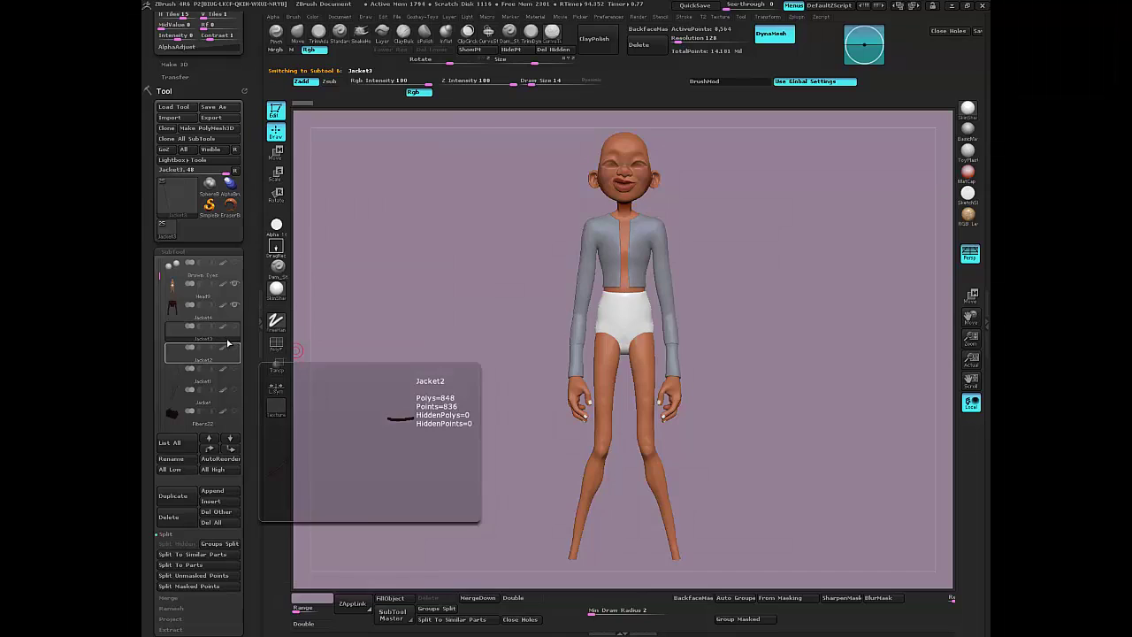
{"action": "left_click", "coordinate": [232, 379]}
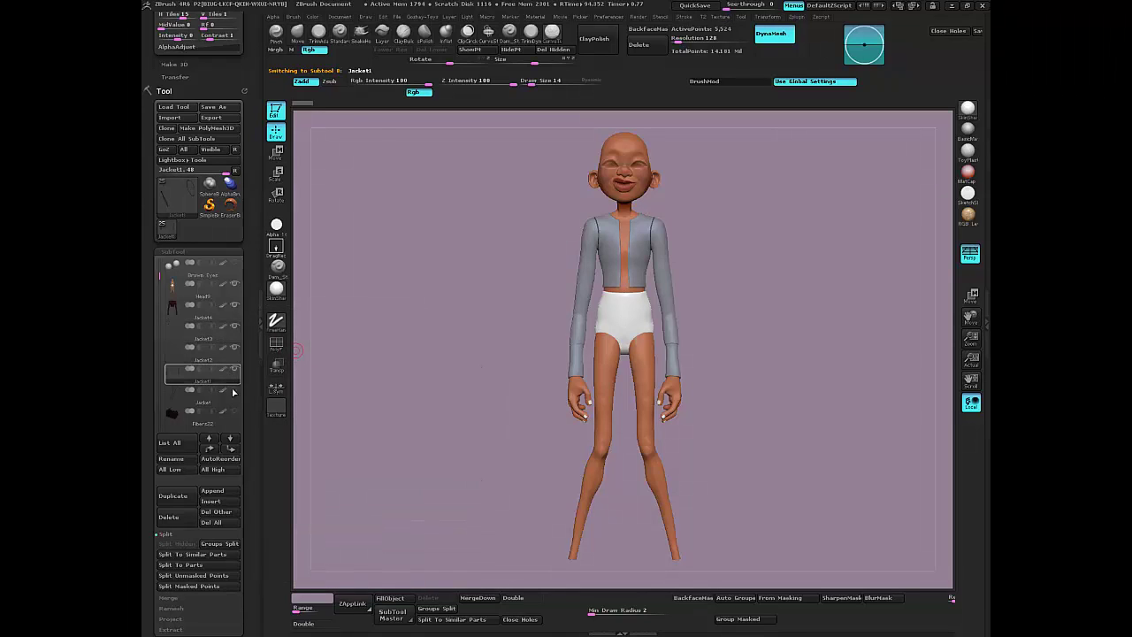
{"action": "left_click", "coordinate": [232, 395]}
{"action": "left_click", "coordinate": [231, 421]}
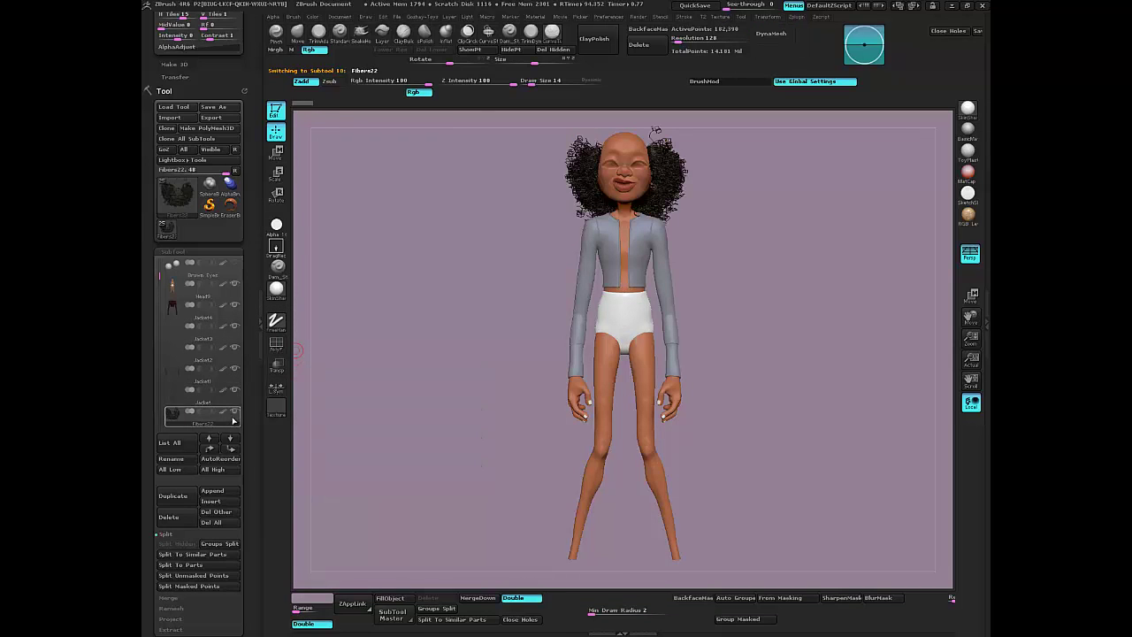
{"action": "left_click", "coordinate": [231, 400]}
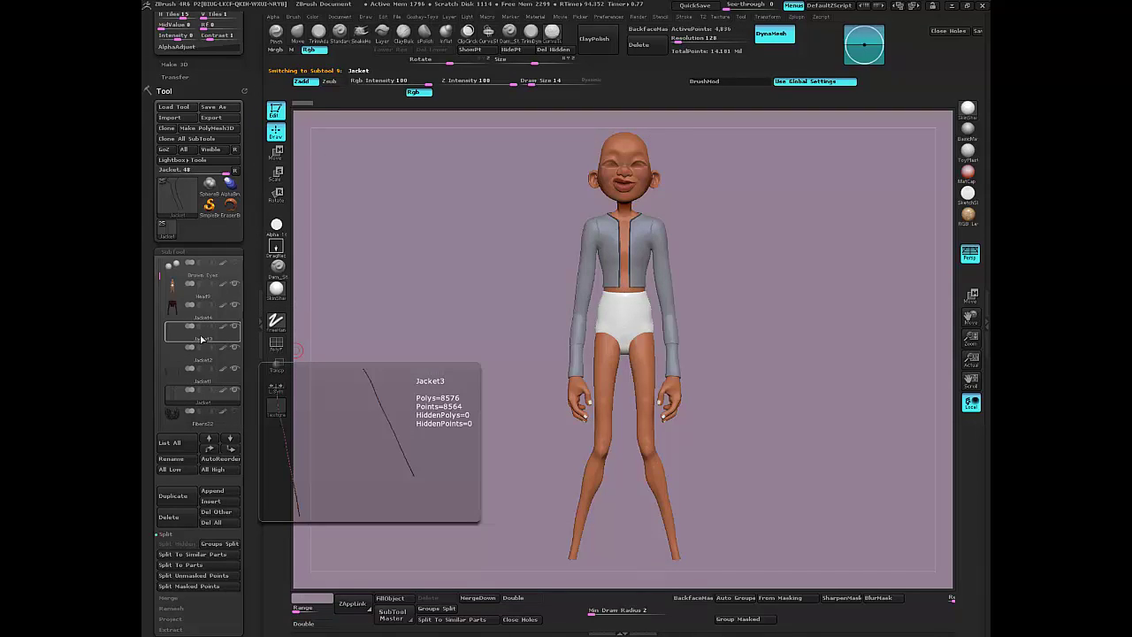
- Merge the Jacket3 subtool down with Jacket2, Jacket1 and Jacket so all seams and trim form one subtool
{"action": "left_click", "coordinate": [222, 338]}
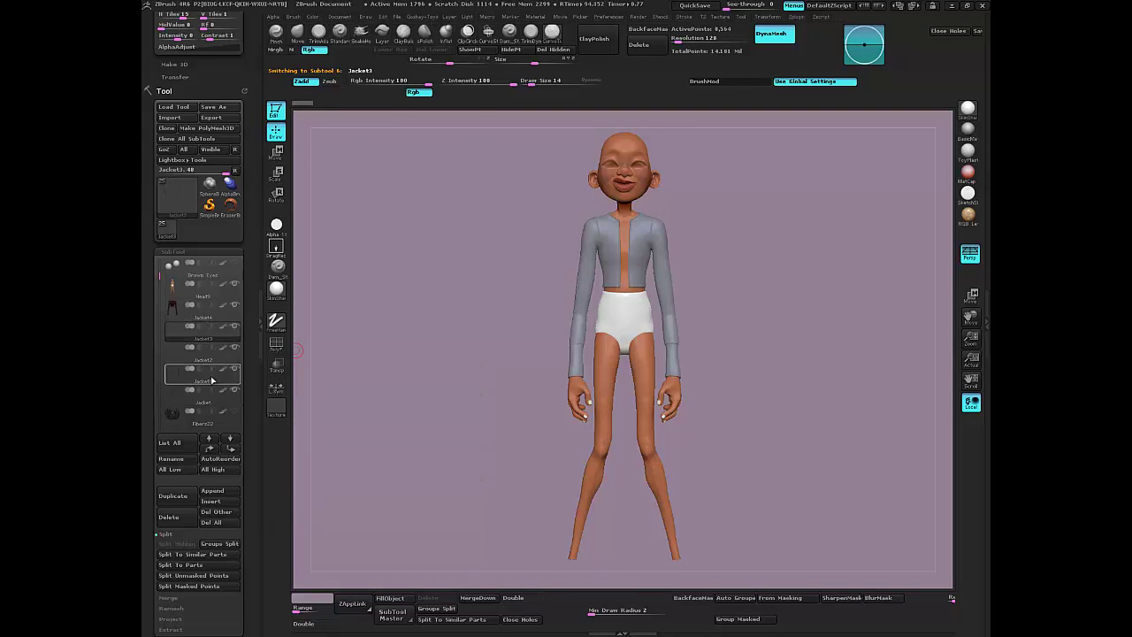
{"action": "left_click", "coordinate": [468, 599]}
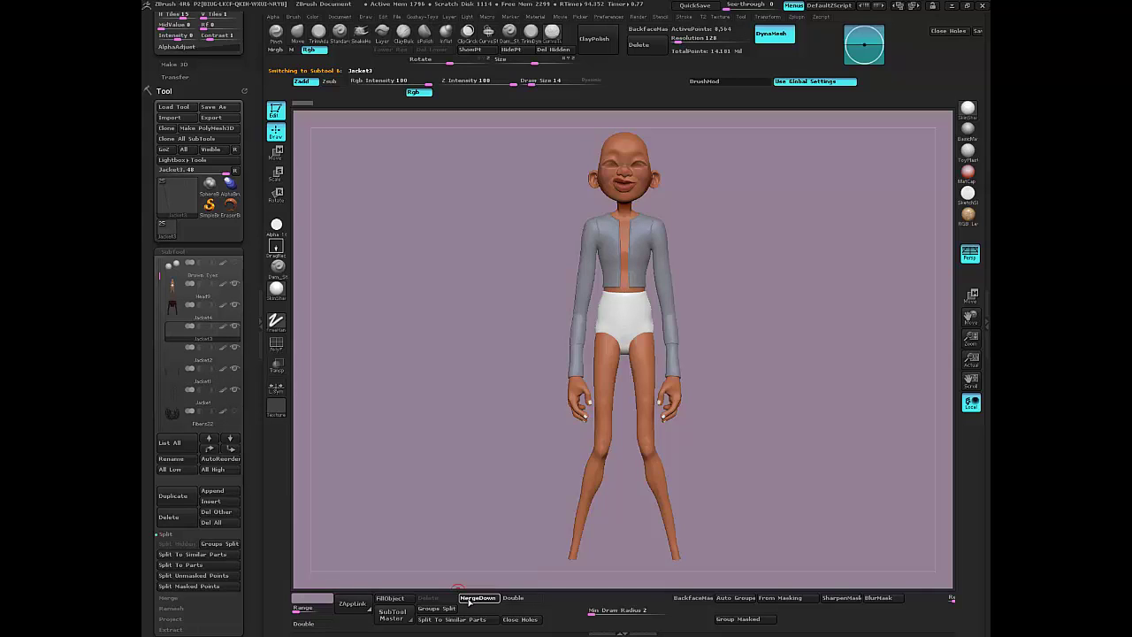
{"action": "left_click", "coordinate": [469, 601]}
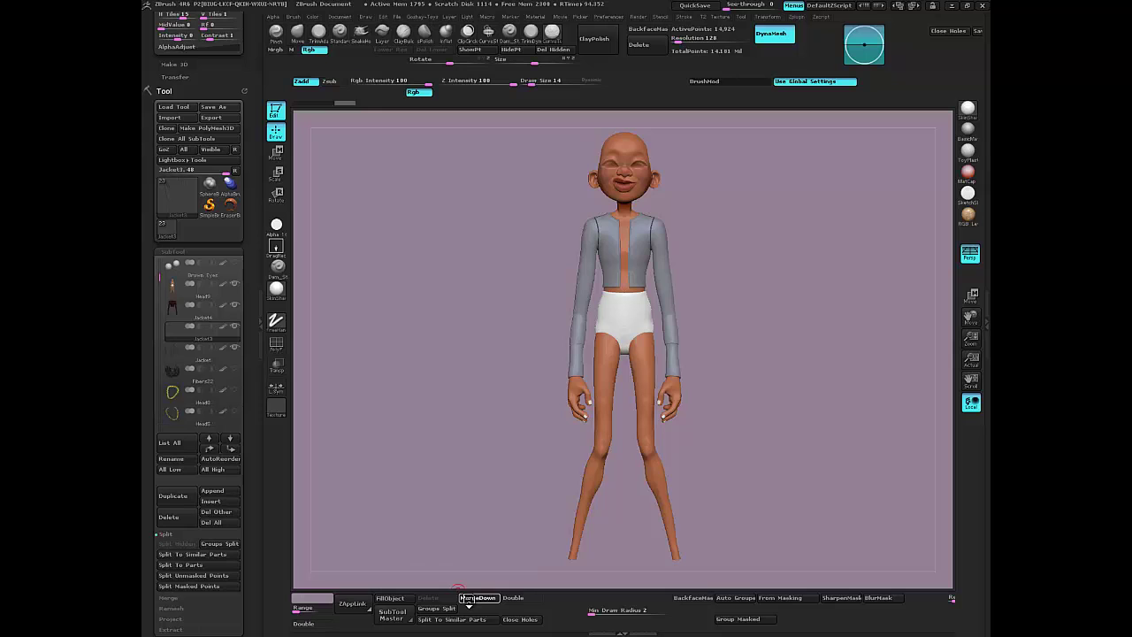
{"action": "left_click", "coordinate": [468, 599]}
- Adjust the outer sleeve seam at the elbow using the Move brush with a draw size of 82
{"action": "mouse_move", "coordinate": [464, 326]}
{"action": "left_mouse_down"}
{"action": "mouse_move", "coordinate": [500, 349]}
{"action": "mouse_move", "coordinate": [472, 336]}
{"action": "mouse_move", "coordinate": [480, 344]}
{"action": "mouse_move", "coordinate": [478, 327]}
{"action": "mouse_move", "coordinate": [504, 399]}
{"action": "mouse_move", "coordinate": [495, 407]}
{"action": "mouse_move", "coordinate": [503, 397]}
{"action": "mouse_move", "coordinate": [539, 407]}
{"action": "mouse_move", "coordinate": [527, 433]}
{"action": "left_mouse_up"}
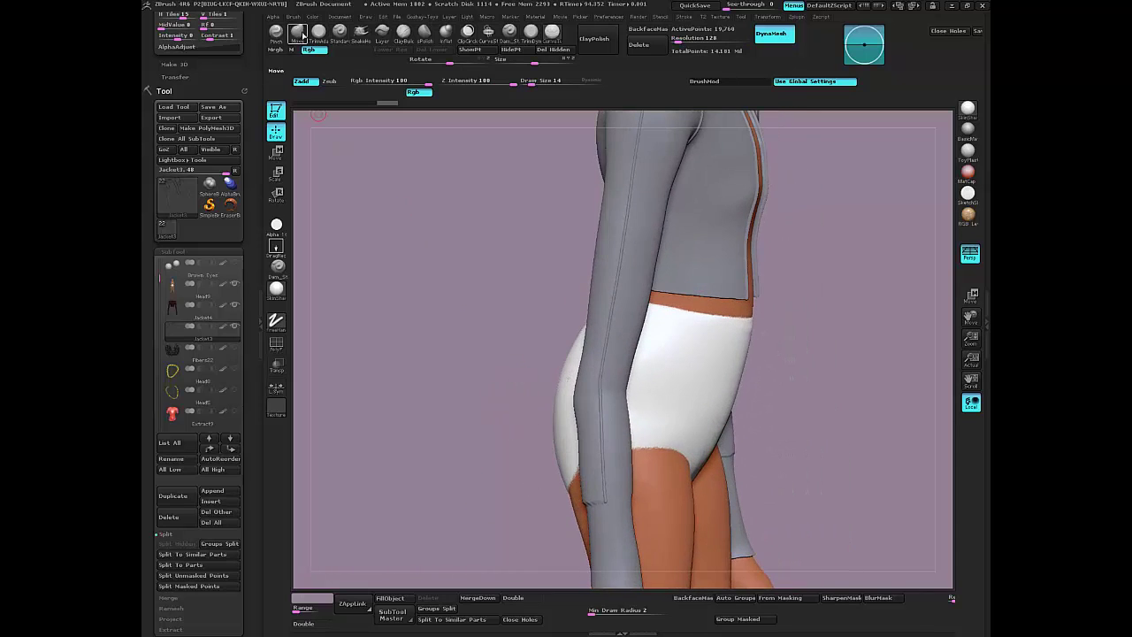
{"action": "left_click", "coordinate": [297, 34]}
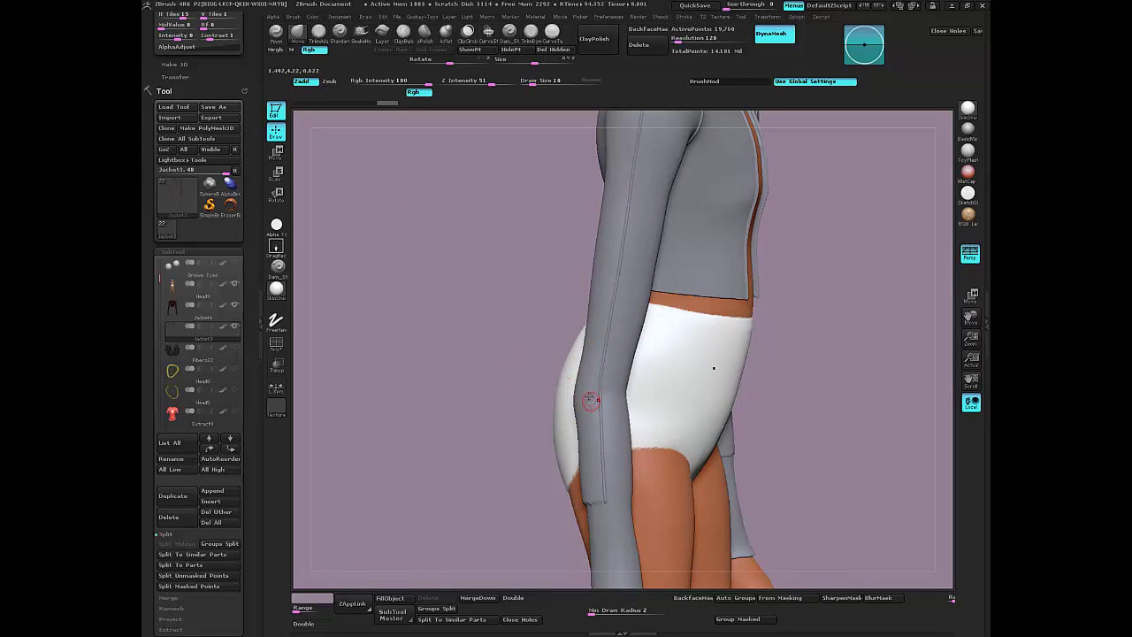
{"action": "key", "text": "bracketright"}
{"action": "key", "text": "bracketright"}
{"action": "key", "text": "bracketright"}
{"action": "key", "text": "bracketright"}
{"action": "left_click_drag", "start_coordinate": [595, 386], "coordinate": [598, 400]}
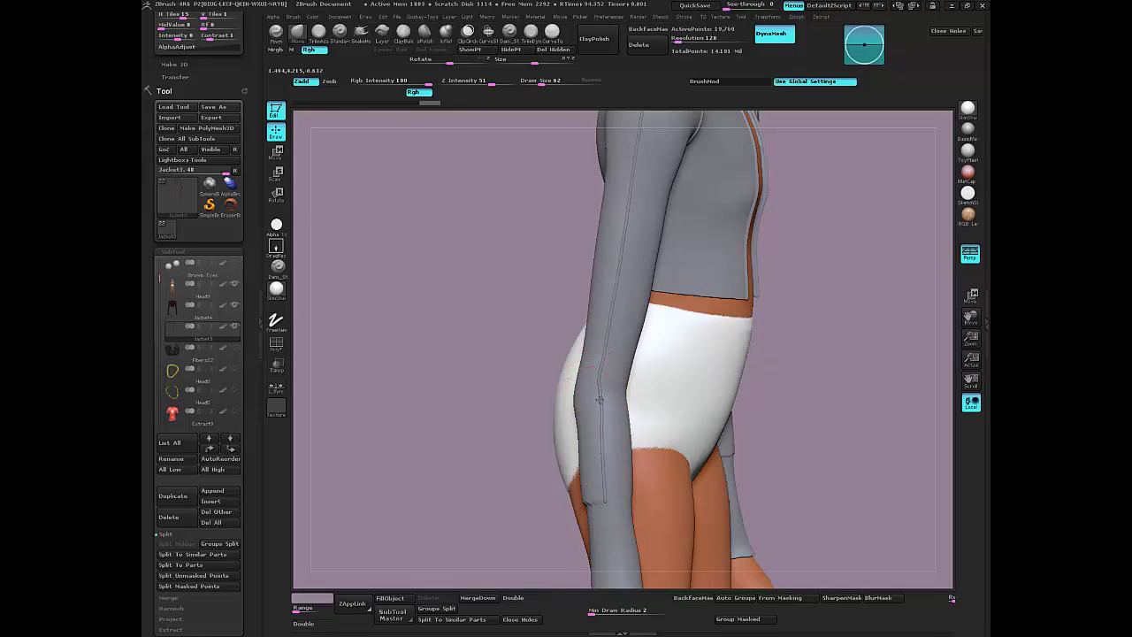
{"action": "mouse_move", "coordinate": [497, 385]}
{"action": "left_mouse_down"}
{"action": "mouse_move", "coordinate": [474, 374]}
{"action": "mouse_move", "coordinate": [594, 439]}
{"action": "left_mouse_up"}
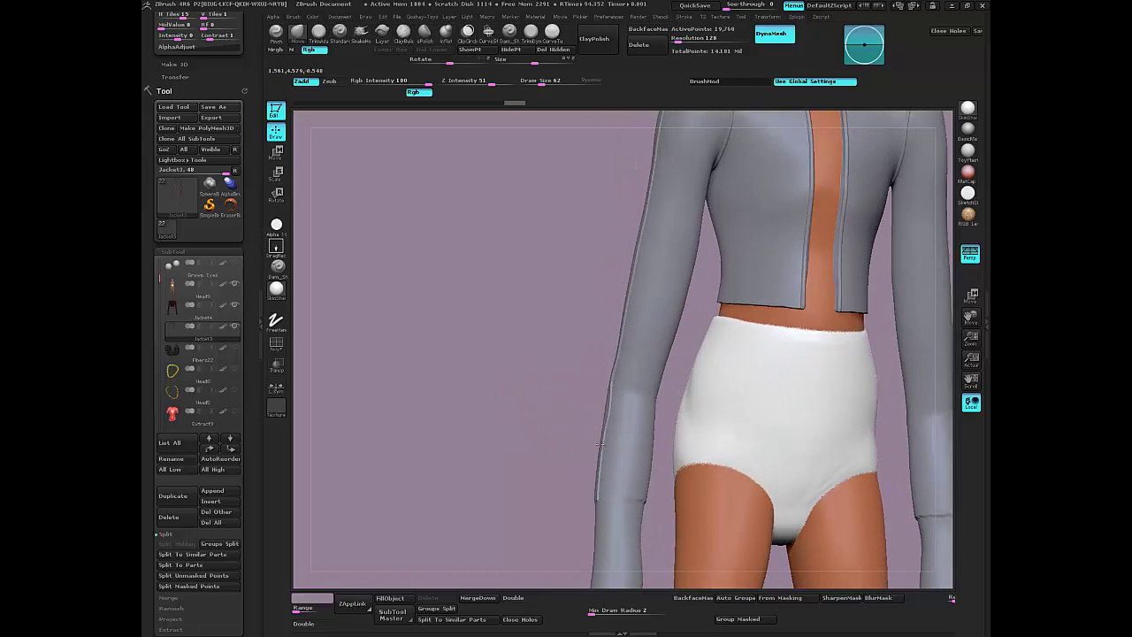
{"action": "mouse_move", "coordinate": [548, 410]}
{"action": "left_mouse_down"}
{"action": "mouse_move", "coordinate": [570, 407]}
{"action": "mouse_move", "coordinate": [548, 397]}
{"action": "mouse_move", "coordinate": [551, 359]}
{"action": "mouse_move", "coordinate": [523, 383]}
{"action": "mouse_move", "coordinate": [487, 353]}
{"action": "mouse_move", "coordinate": [480, 366]}
{"action": "mouse_move", "coordinate": [507, 301]}
{"action": "mouse_move", "coordinate": [560, 398]}
{"action": "mouse_move", "coordinate": [522, 232]}
{"action": "left_mouse_up"}
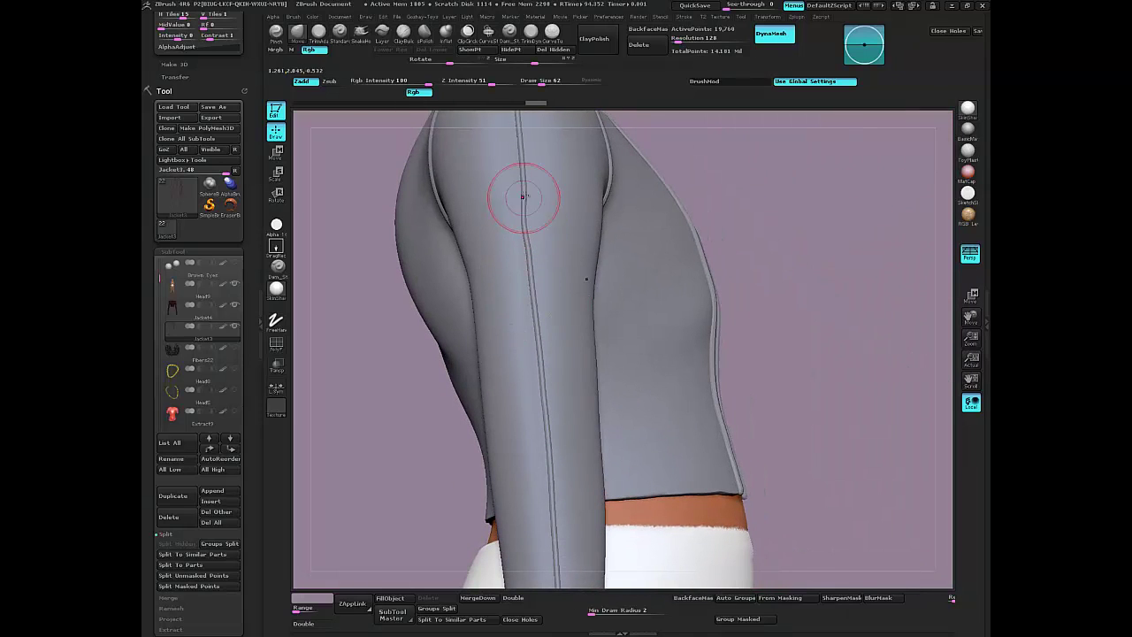
{"action": "left_click_drag", "start_coordinate": [433, 424], "coordinate": [358, 442]}
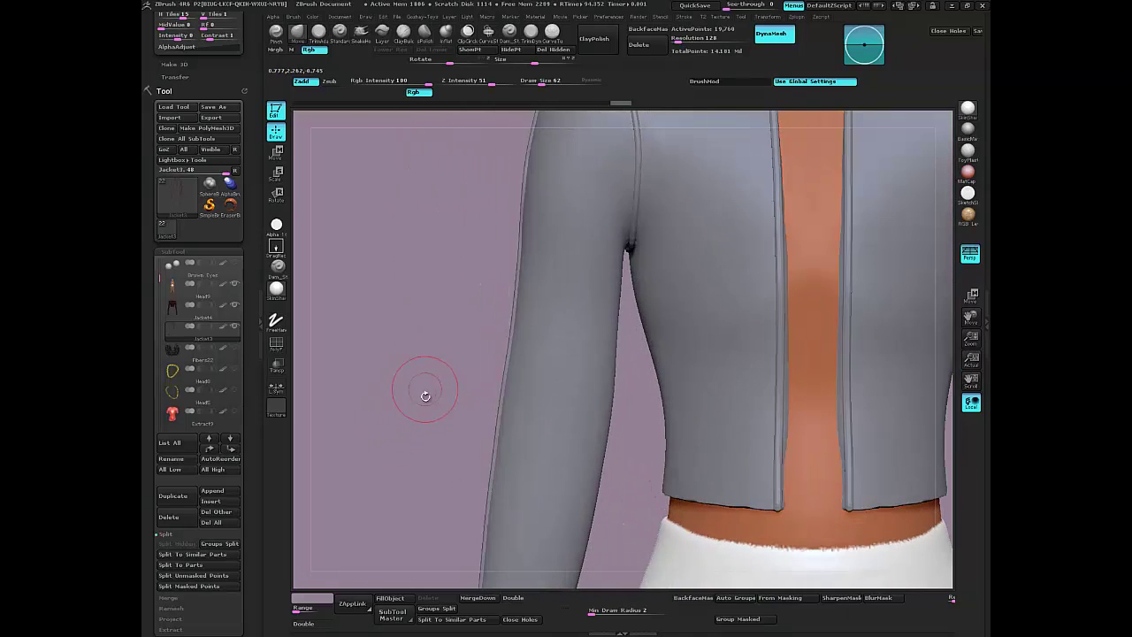
{"action": "left_click_drag", "start_coordinate": [424, 392], "coordinate": [490, 312], "text": "alt"}
{"action": "left_click_drag", "start_coordinate": [498, 374], "coordinate": [506, 460]}
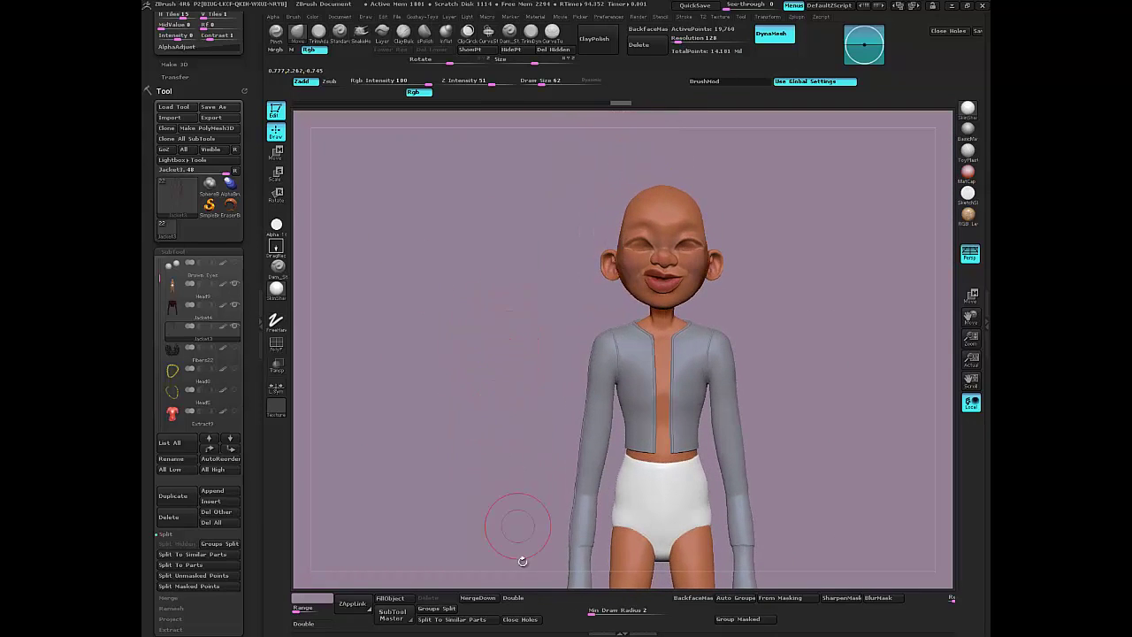
- Select the main jacket subtool and the CurveStrapSnap brush, and position the back of the neckline for drawing
{"action": "left_click", "coordinate": [189, 311]}
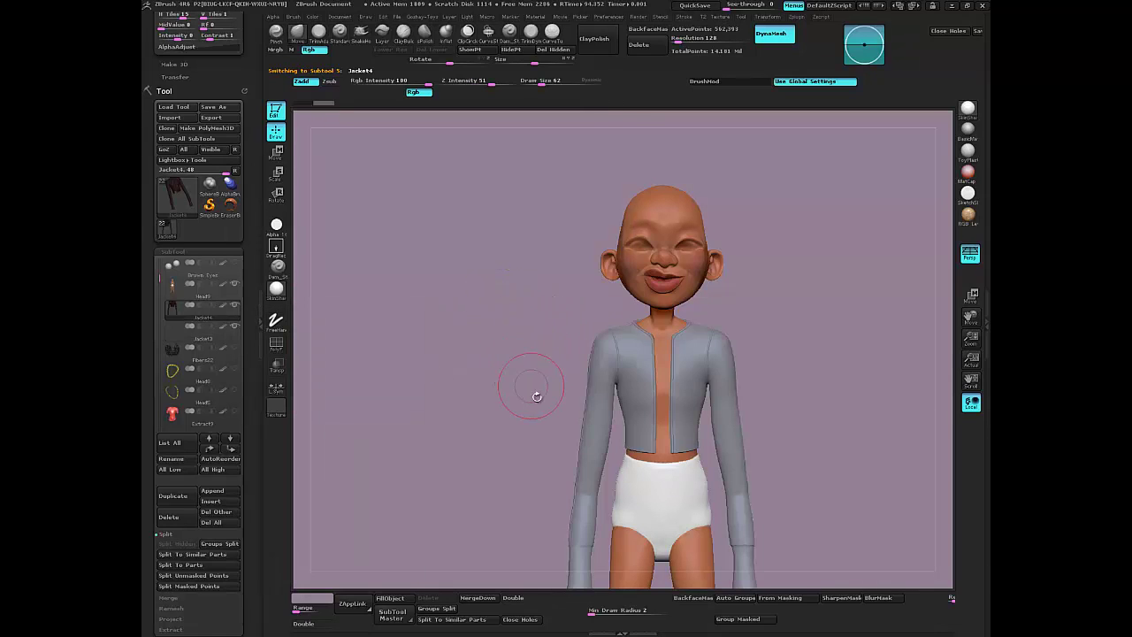
{"action": "key", "text": "b"}
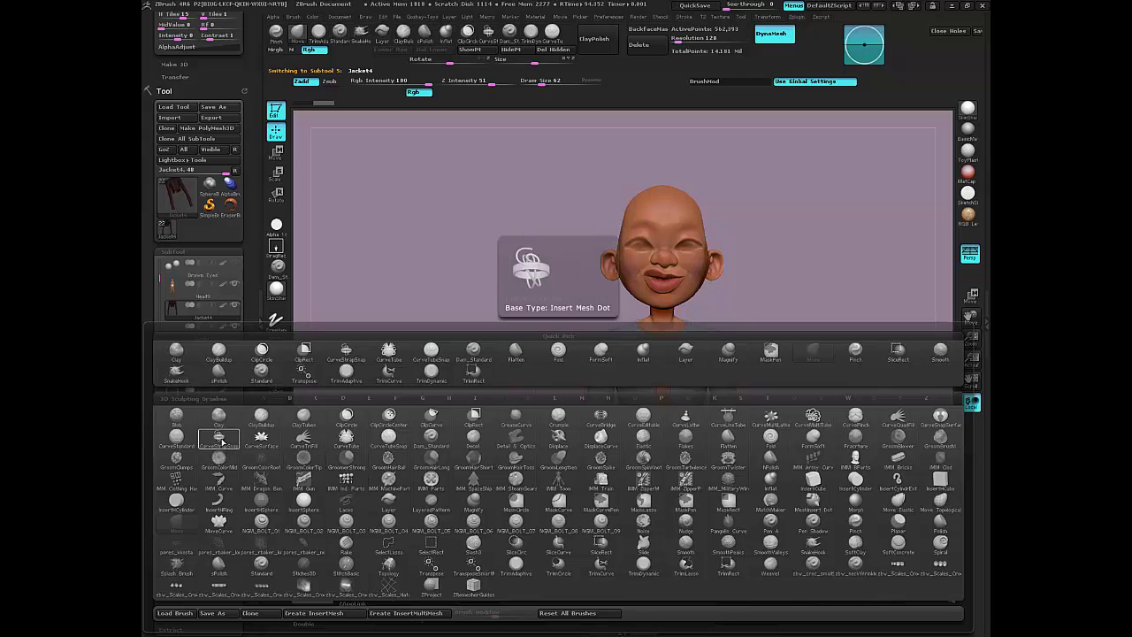
{"action": "left_click", "coordinate": [218, 439]}
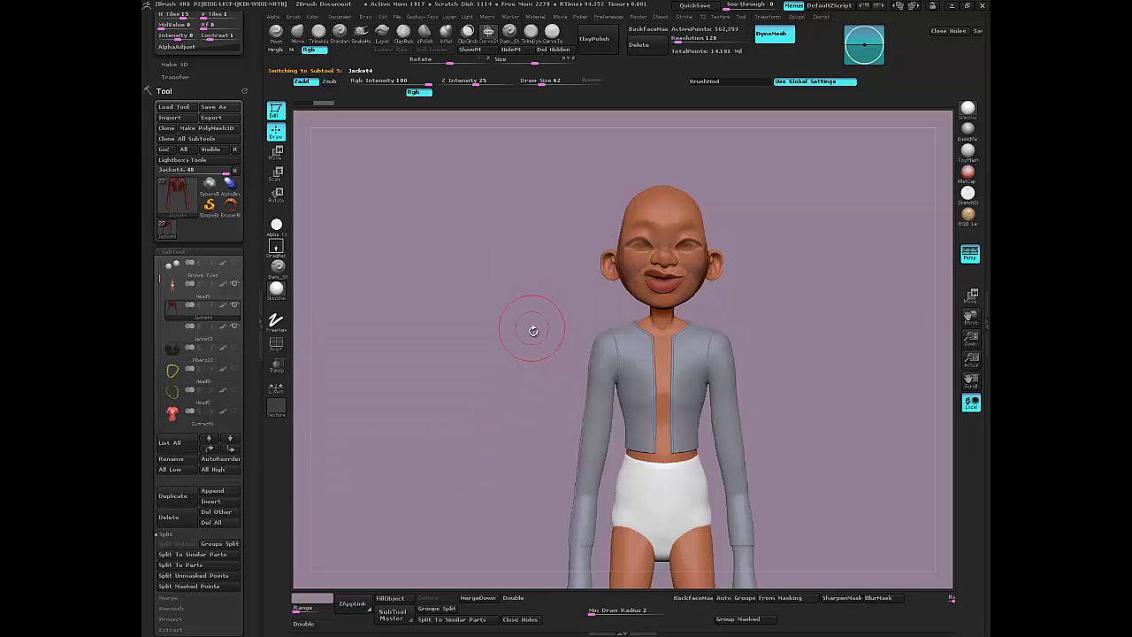
{"action": "left_click_drag", "start_coordinate": [522, 336], "coordinate": [552, 379], "text": "alt"}
{"action": "left_click_drag", "start_coordinate": [546, 230], "coordinate": [539, 382], "text": "alt"}
{"action": "left_click_drag", "start_coordinate": [529, 319], "coordinate": [536, 348]}
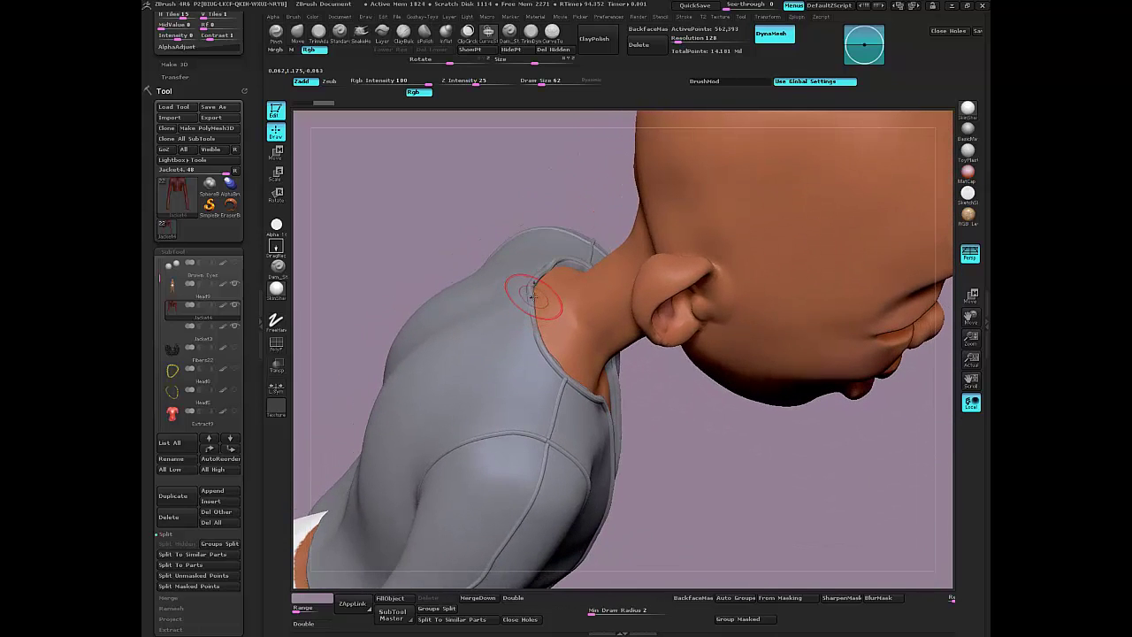